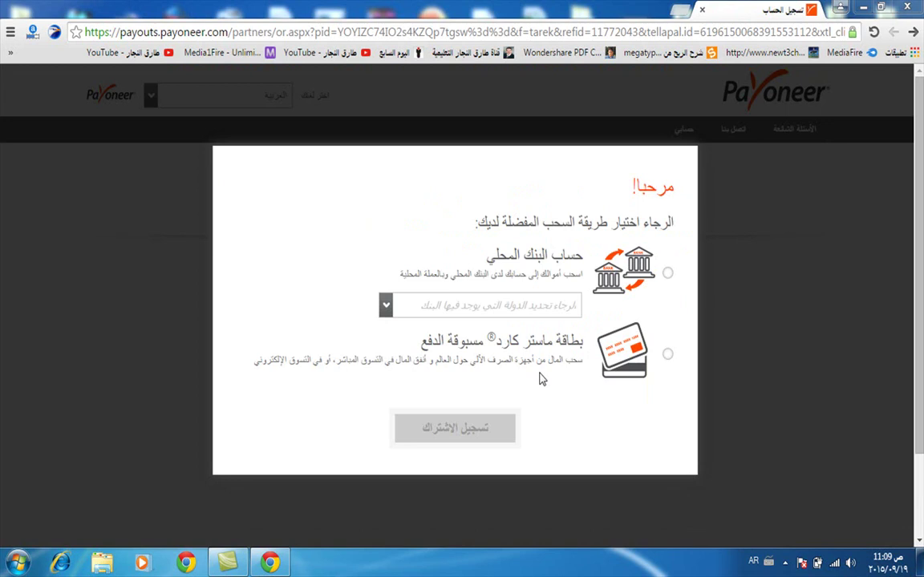
# Choose the prepaid MasterCard withdrawal option and start the registration.
pyautogui.click(564, 349)
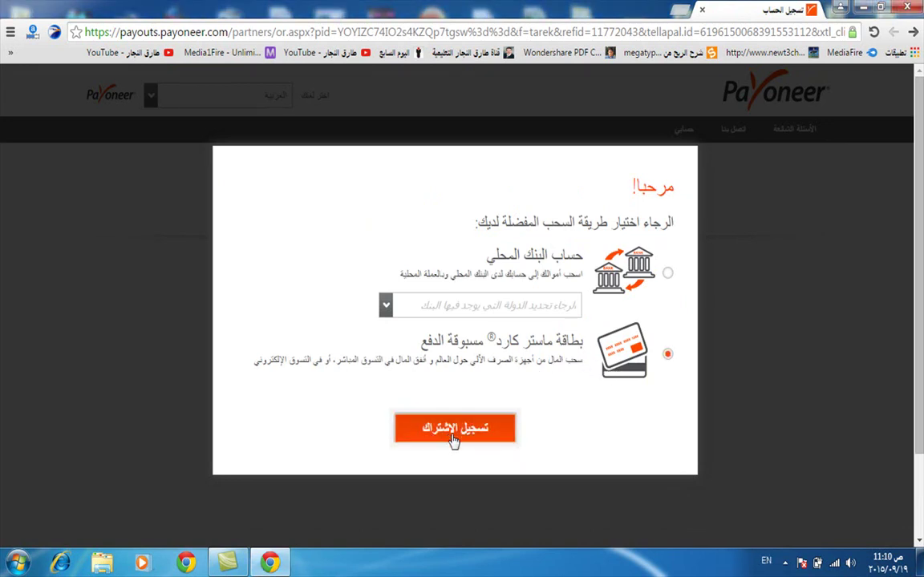
pyautogui.click(455, 431)
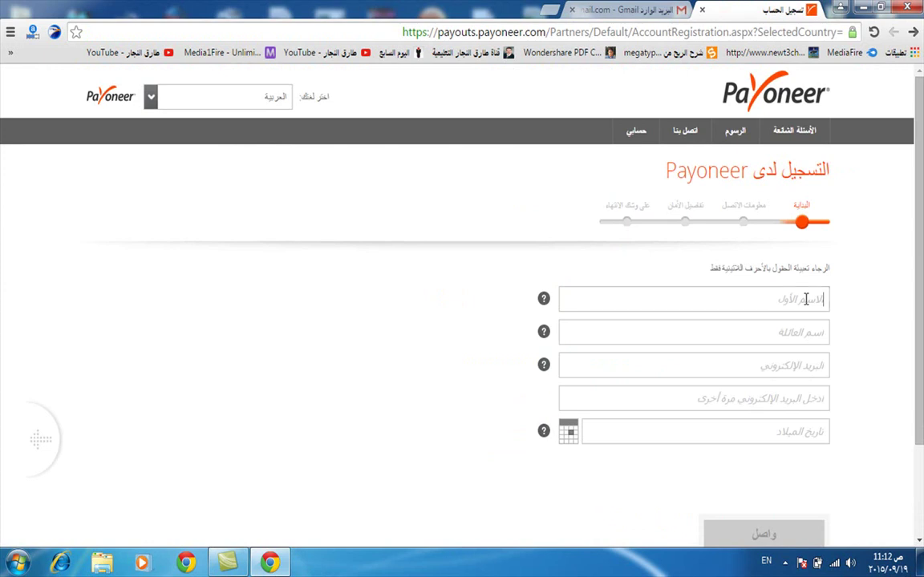
# Type the first name in Arabic in the first-name field.
pyautogui.click(806, 299)
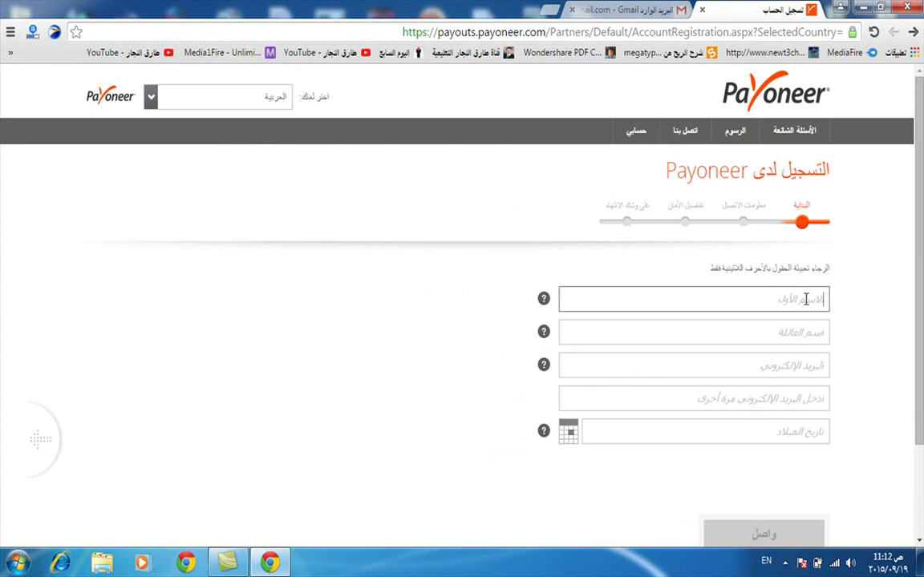
pyautogui.hotkey('alt', 'shift')
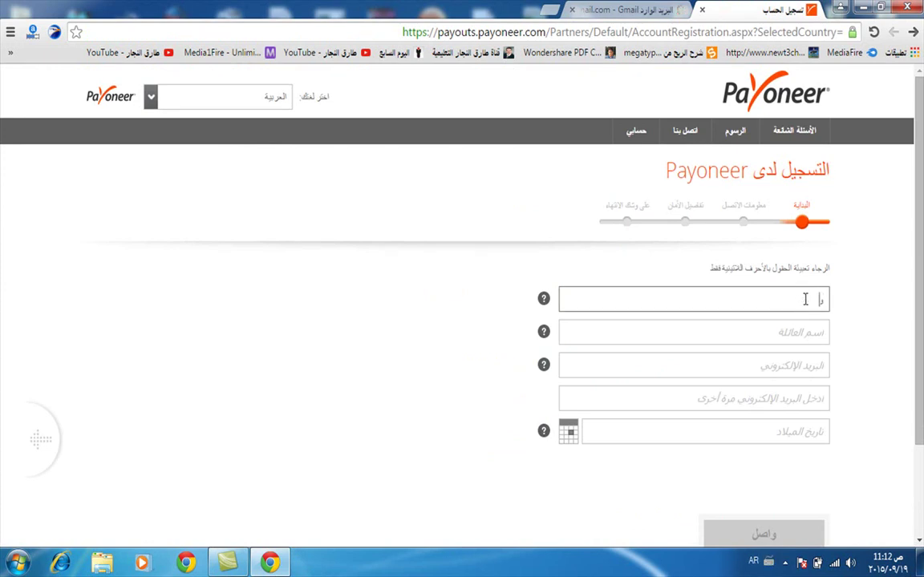
pyautogui.click(816, 331)
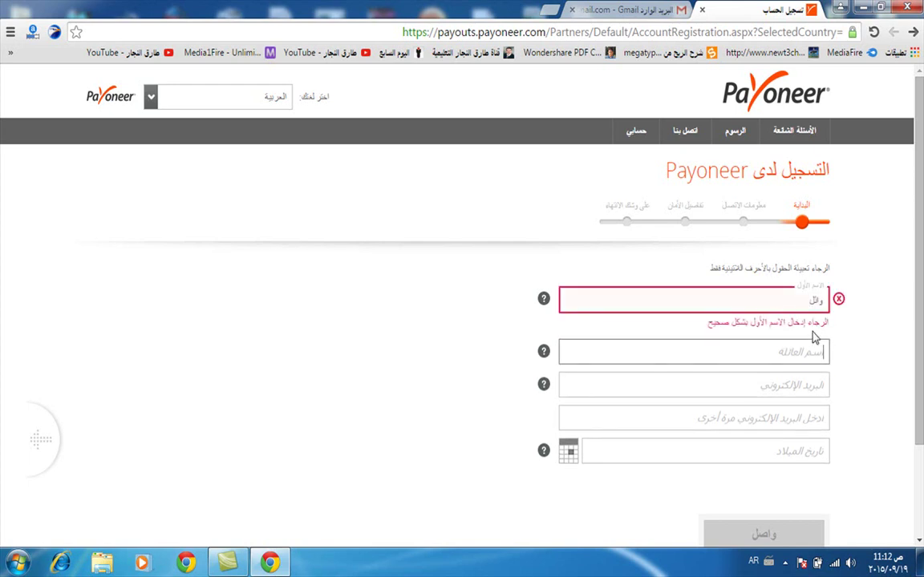
pyautogui.click(812, 299)
pyautogui.doubleClick(812, 298)
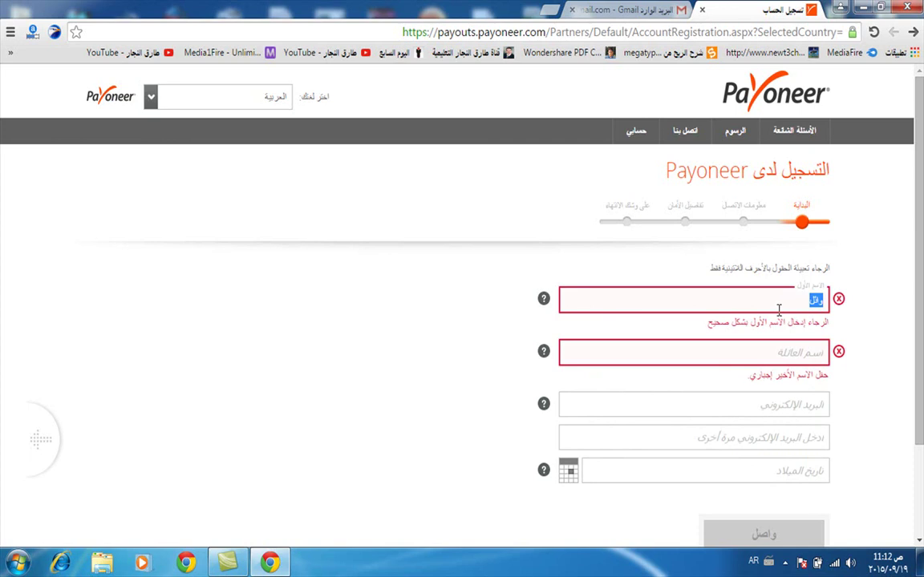
# Retype the first name and enter the last name, both in Arabic.
pyautogui.click(784, 355)
pyautogui.doubleClick(815, 300)
pyautogui.click(815, 300)
pyautogui.click(795, 350)
pyautogui.doubleClick(816, 300)
pyautogui.click(816, 300)
pyautogui.click(790, 351)
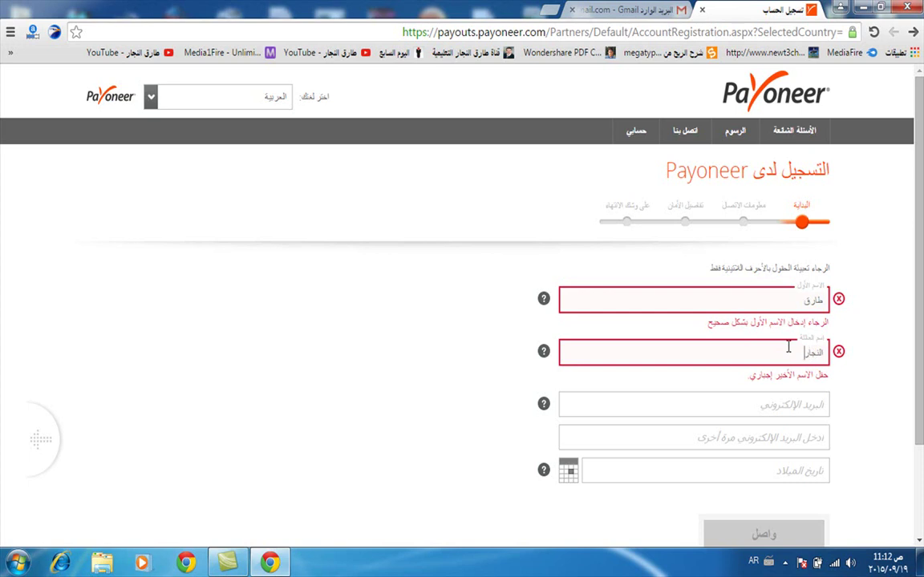
# Replace the first name with its Latin-letter spelling.
pyautogui.scroll(-1, 722, 353)
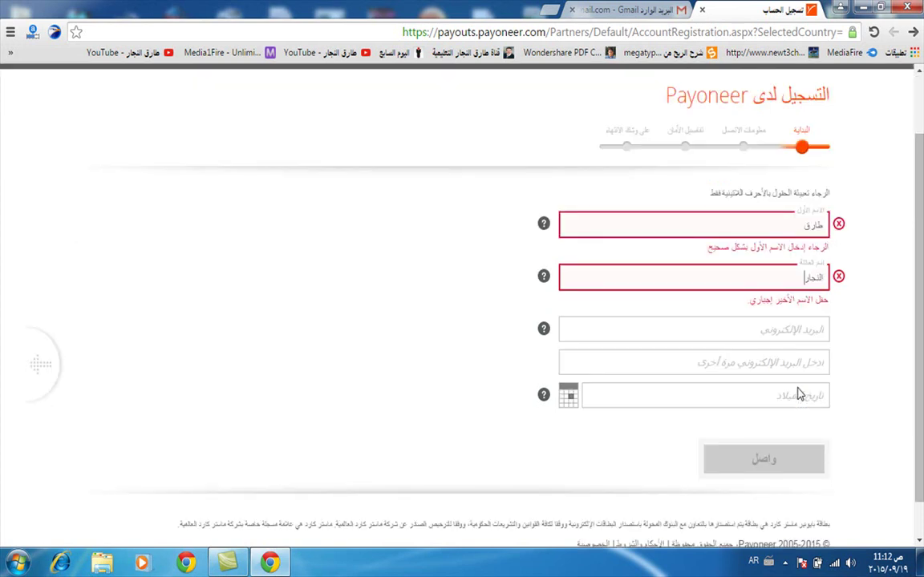
pyautogui.doubleClick(770, 225)
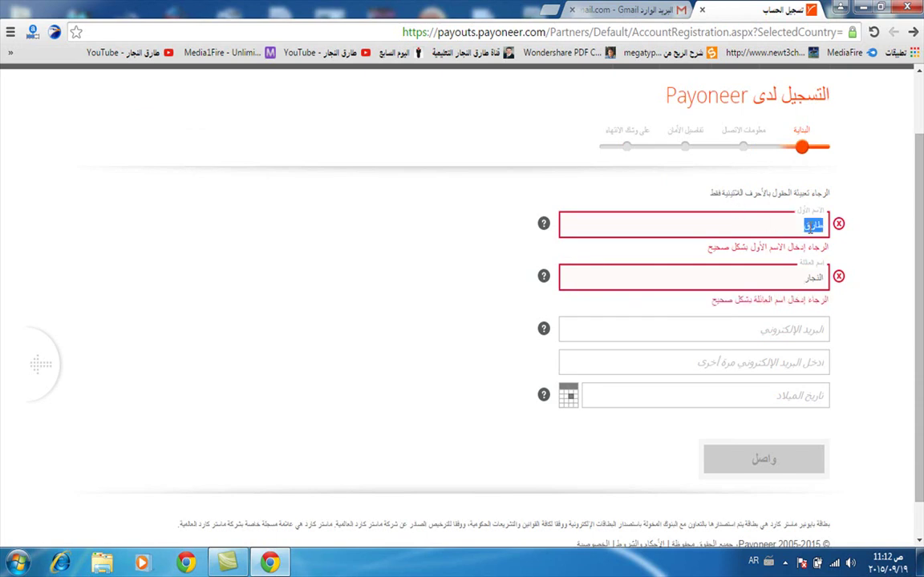
pyautogui.hotkey('alt', 'shift')
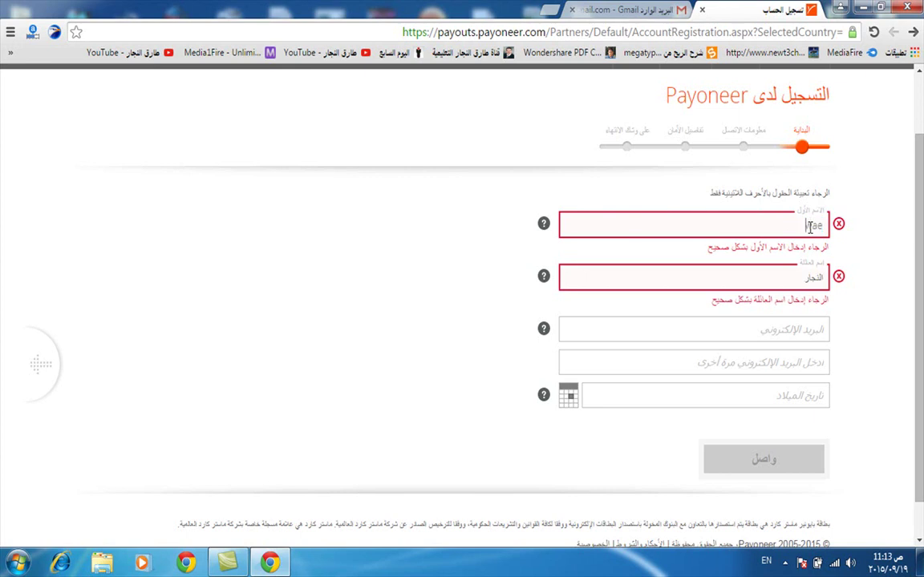
# Replace the Arabic last name with its Latin-letter spelling.
pyautogui.click(810, 276)
pyautogui.doubleClick(814, 258)
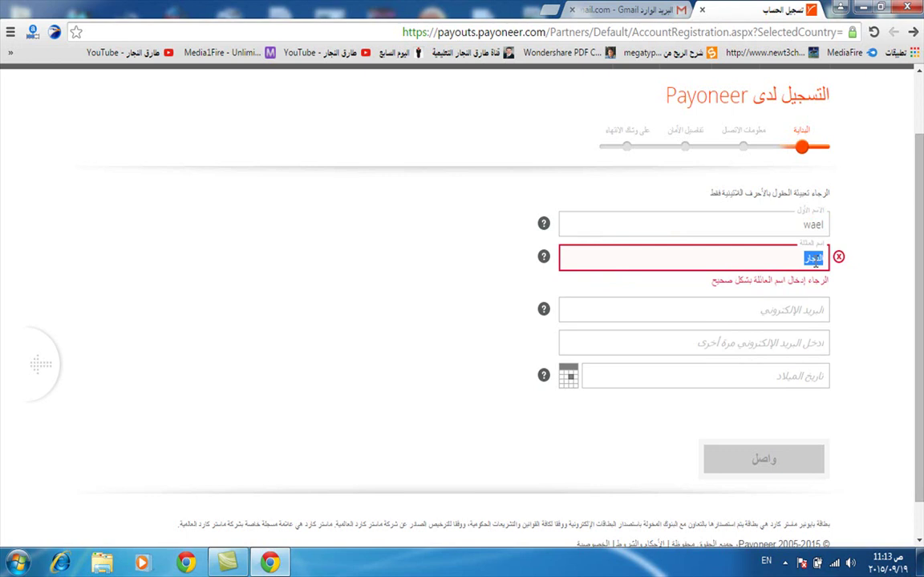
# Enter the e-mail address and copy it into the confirm-email field.
pyautogui.click(786, 313)
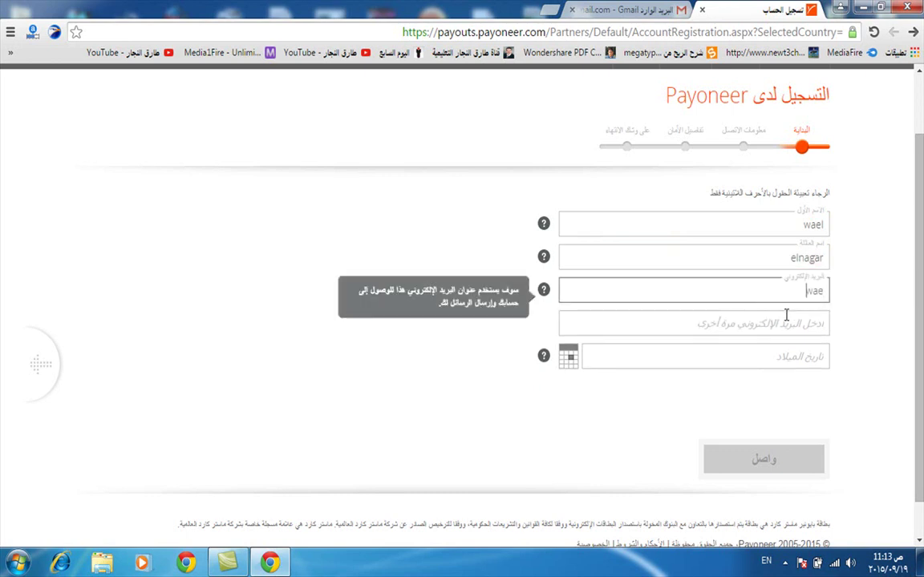
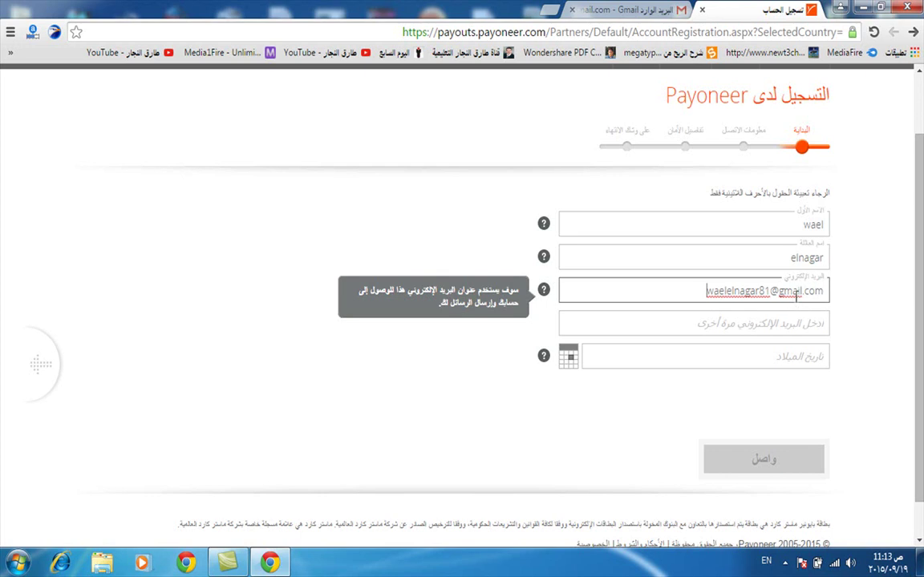
pyautogui.tripleClick(794, 295)
pyautogui.rightClick(795, 295)
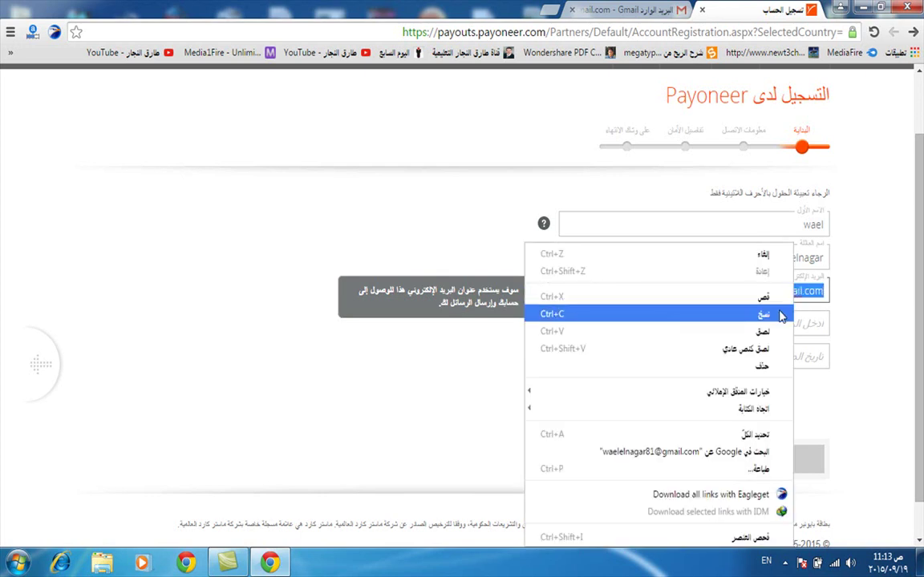
pyautogui.click(722, 304)
pyautogui.click(782, 320)
pyautogui.rightClick(782, 321)
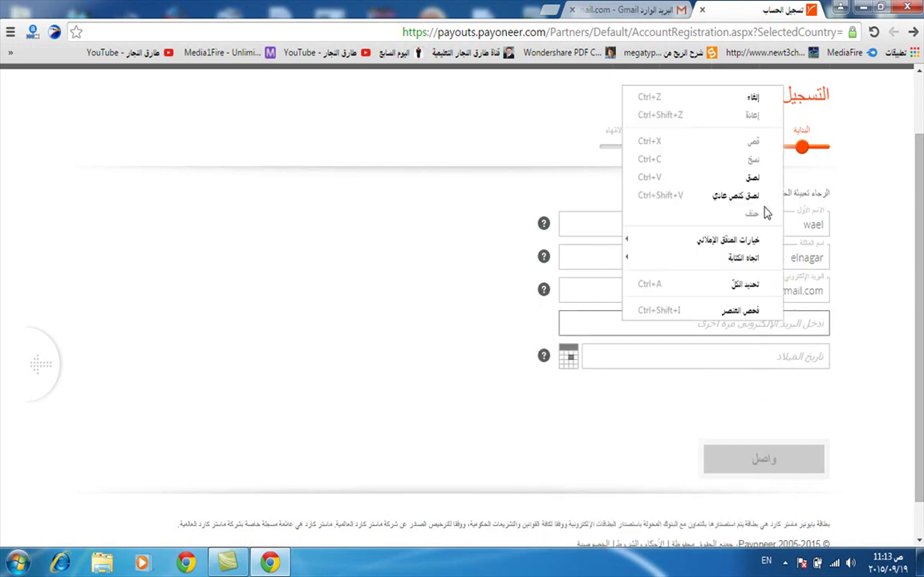
pyautogui.click(762, 180)
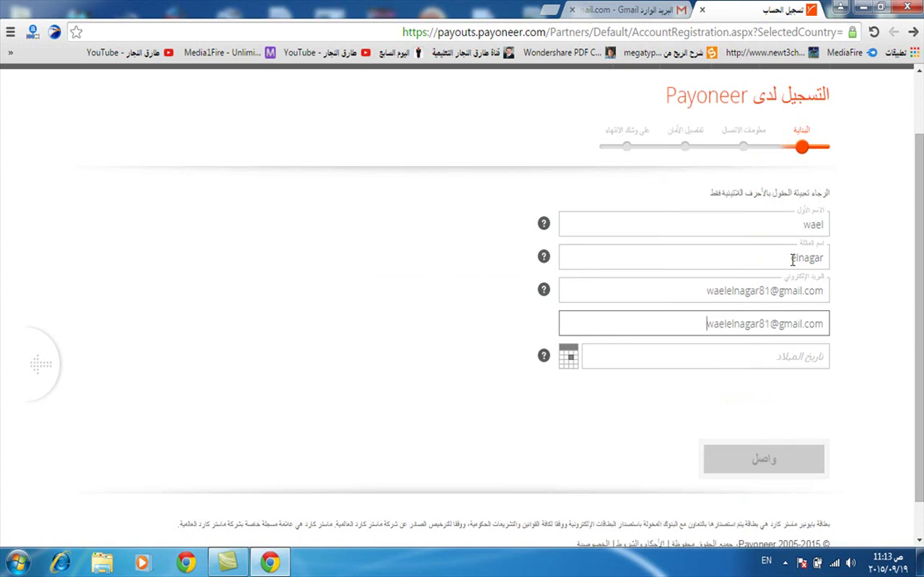
# Pick birth year 1981 and day 15 in the date picker.
pyautogui.click(794, 360)
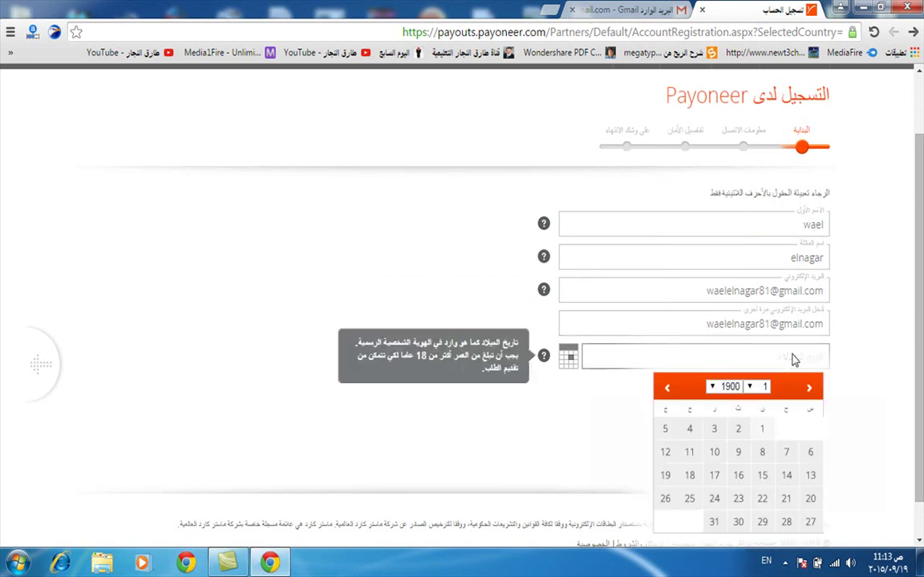
pyautogui.click(713, 388)
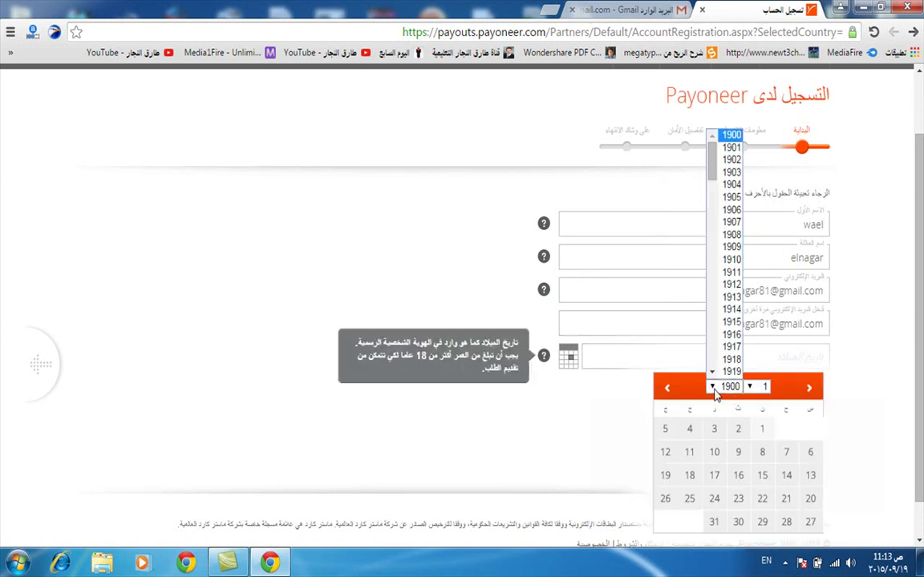
pyautogui.scroll(-20, 734, 313)
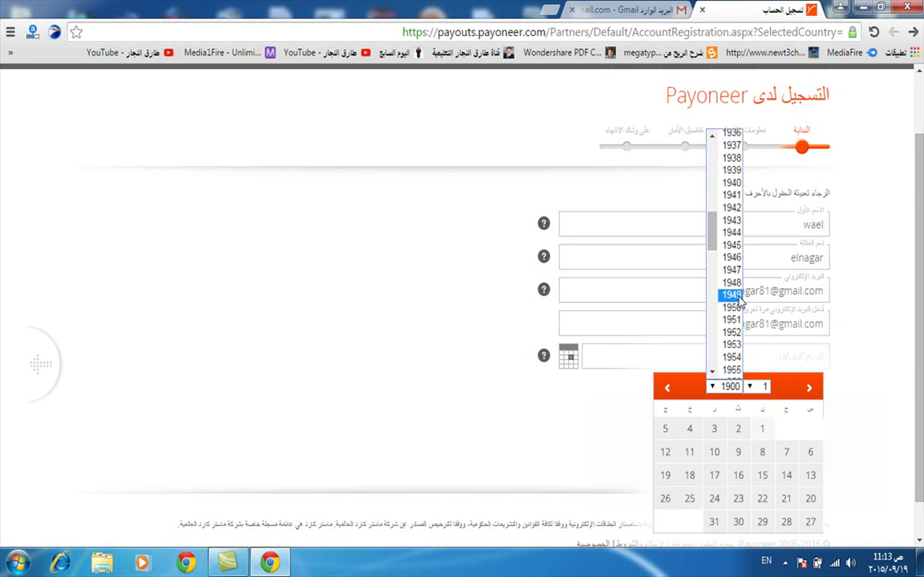
pyautogui.scroll(-8, 732, 341)
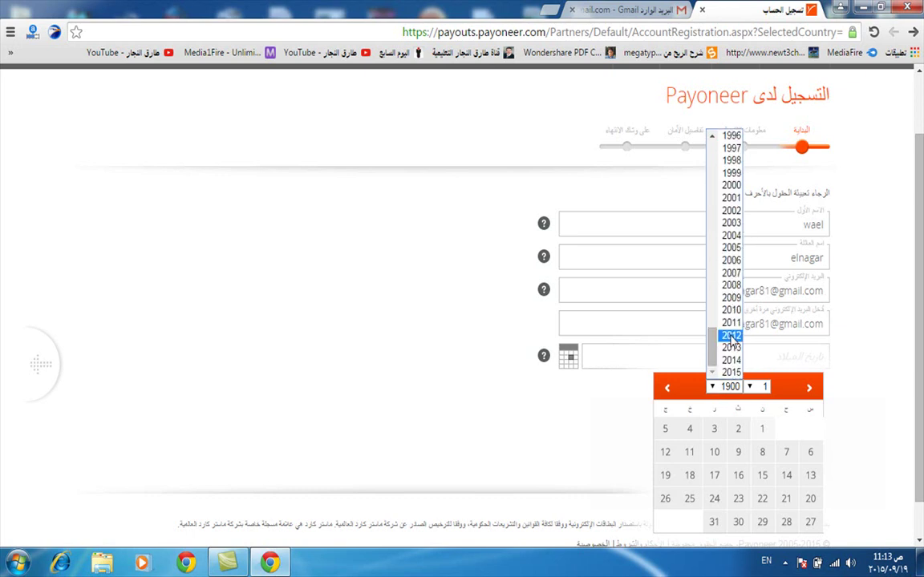
pyautogui.scroll(8, 732, 289)
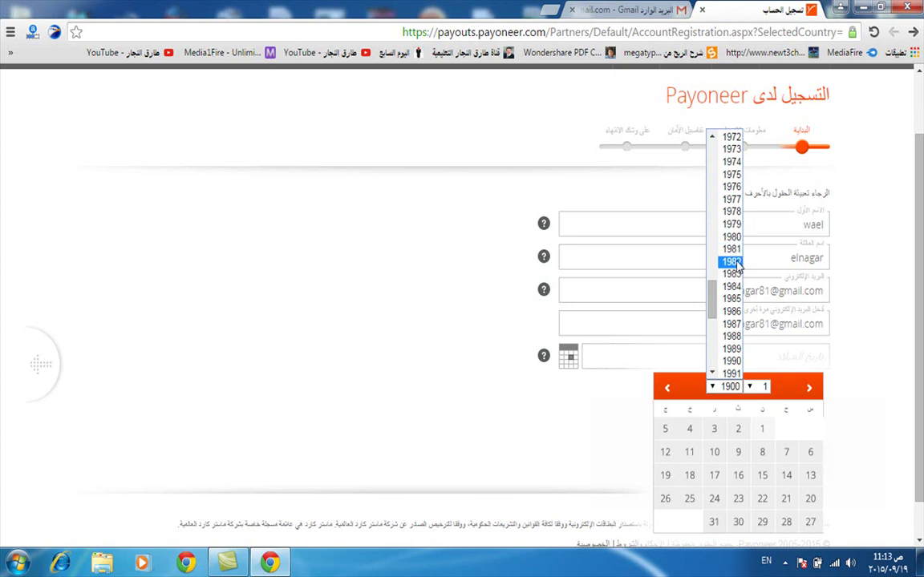
pyautogui.click(731, 250)
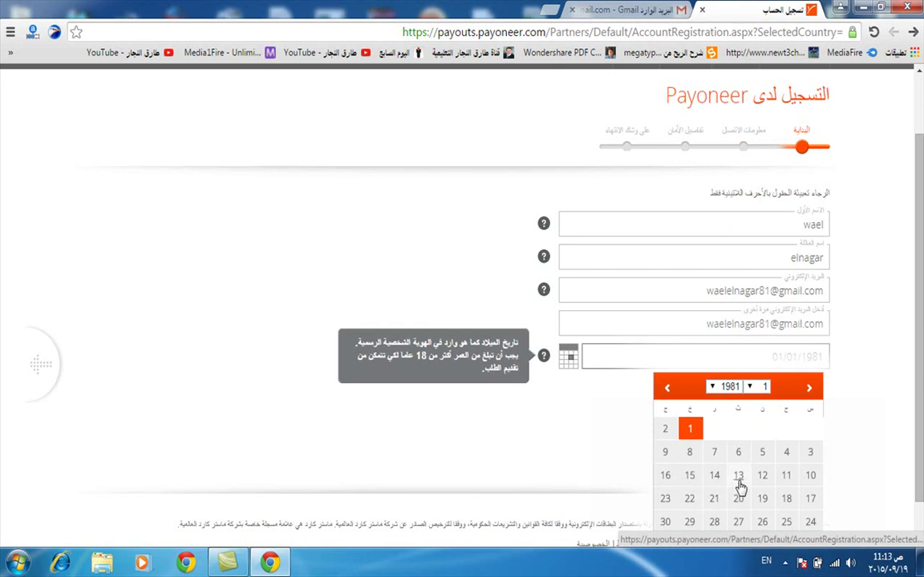
pyautogui.click(690, 475)
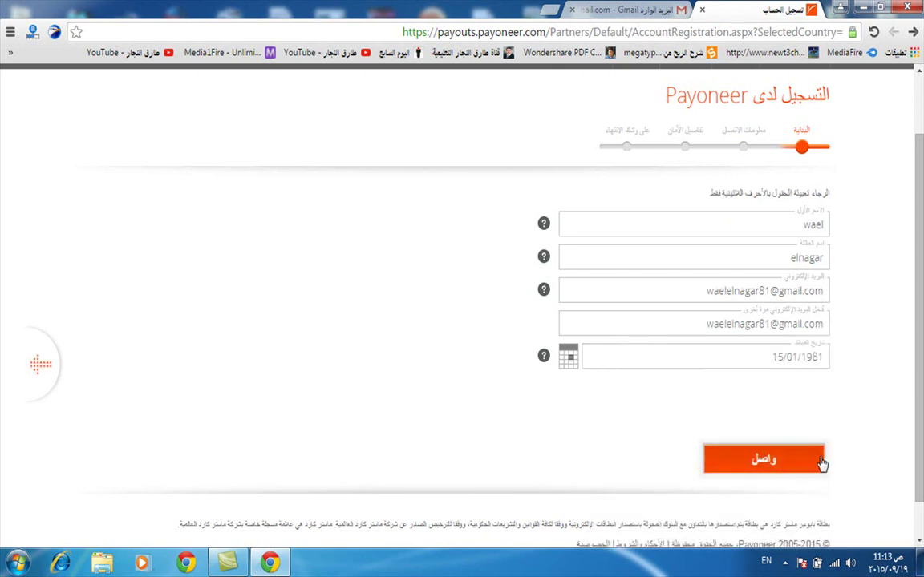
pyautogui.click(786, 361)
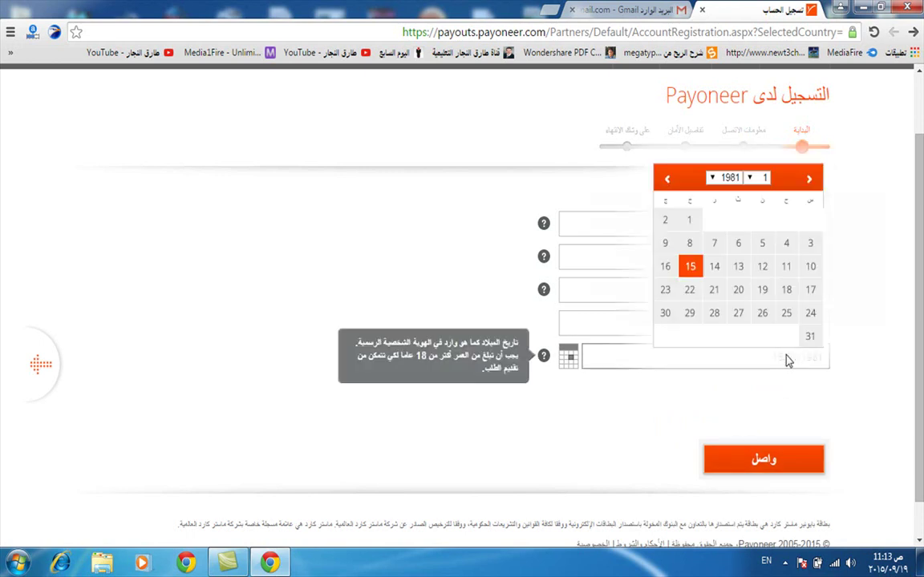
pyautogui.click(750, 178)
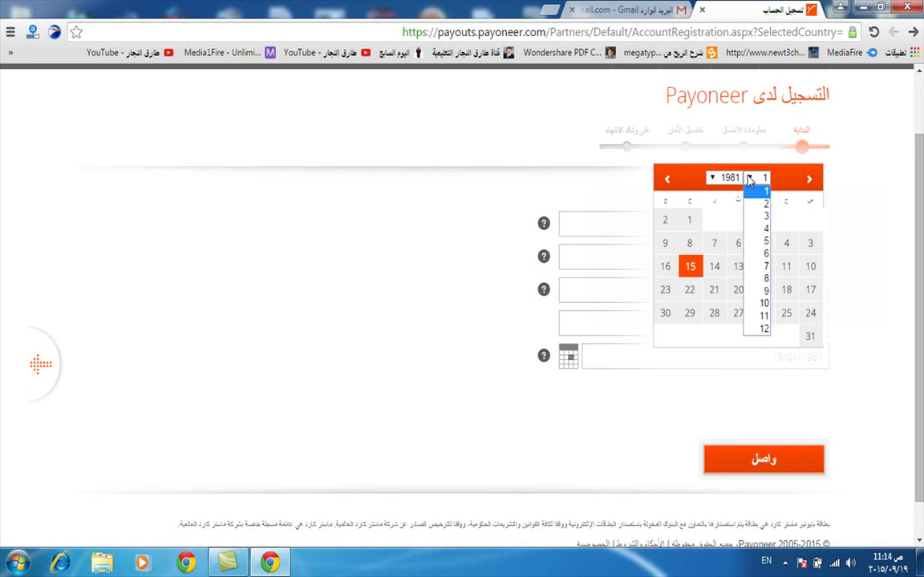
pyautogui.click(764, 256)
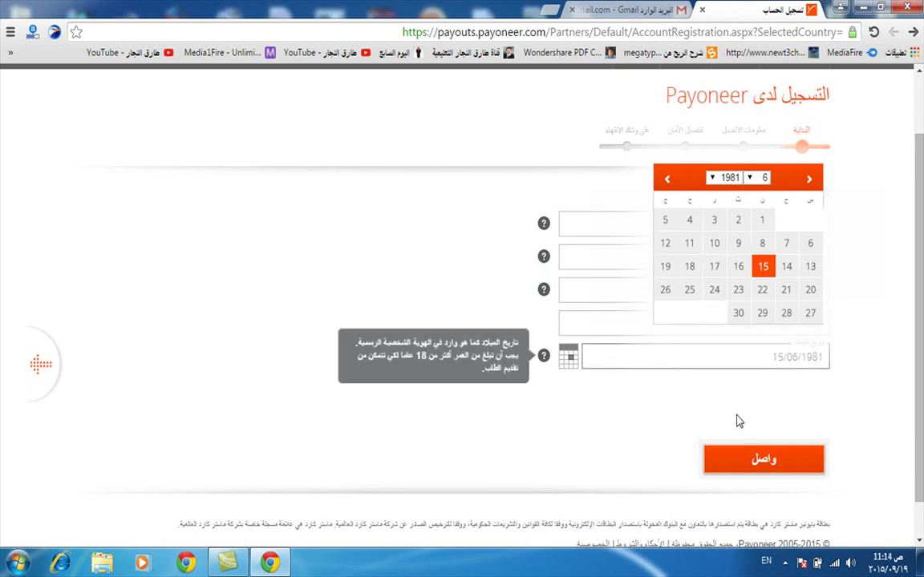
pyautogui.click(739, 422)
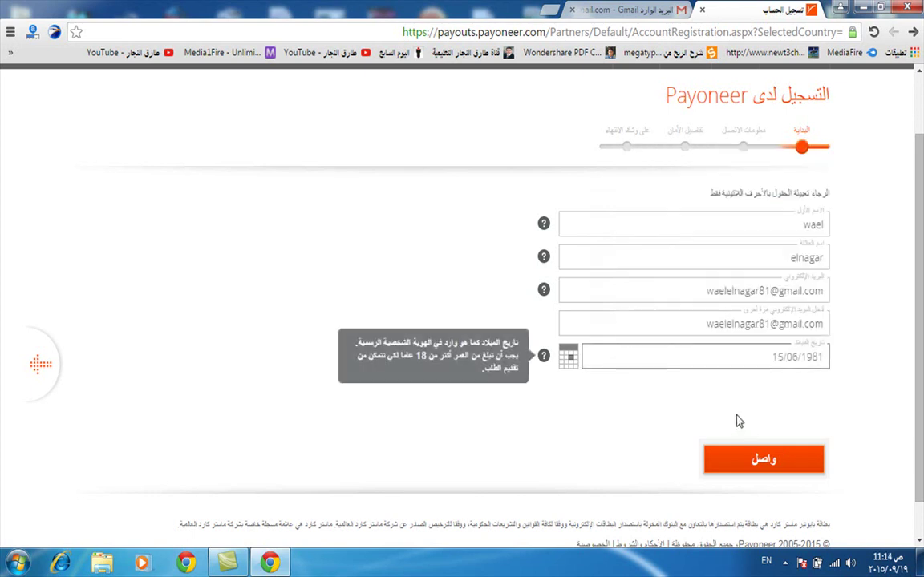
pyautogui.click(760, 463)
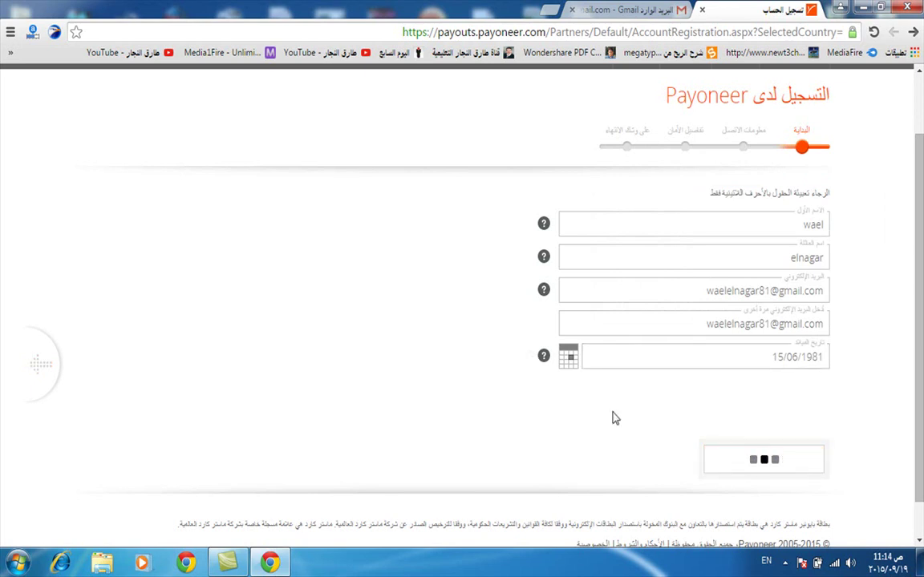
pyautogui.scroll(1, 613, 411)
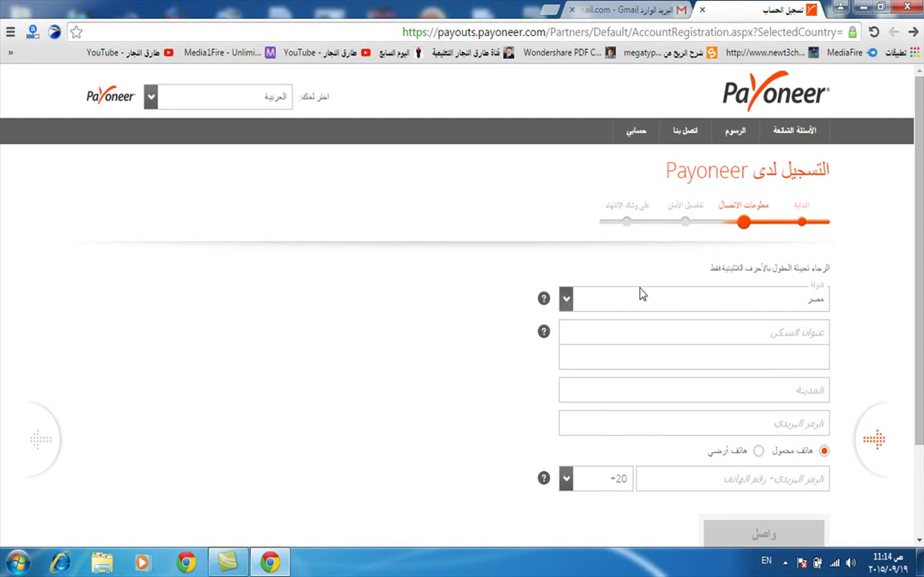
# Enter the two home address lines in Latin letters.
pyautogui.click(775, 339)
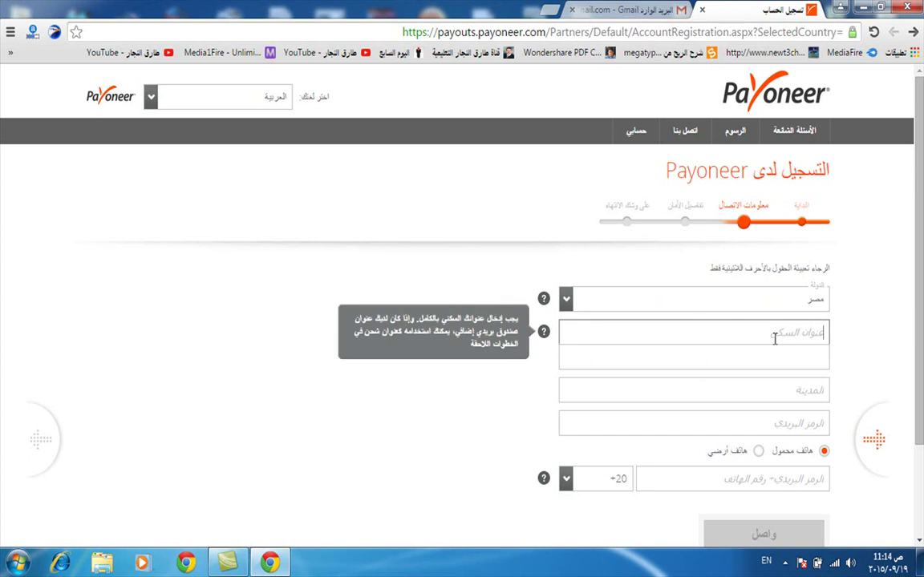
pyautogui.hotkey('alt', 'shift')
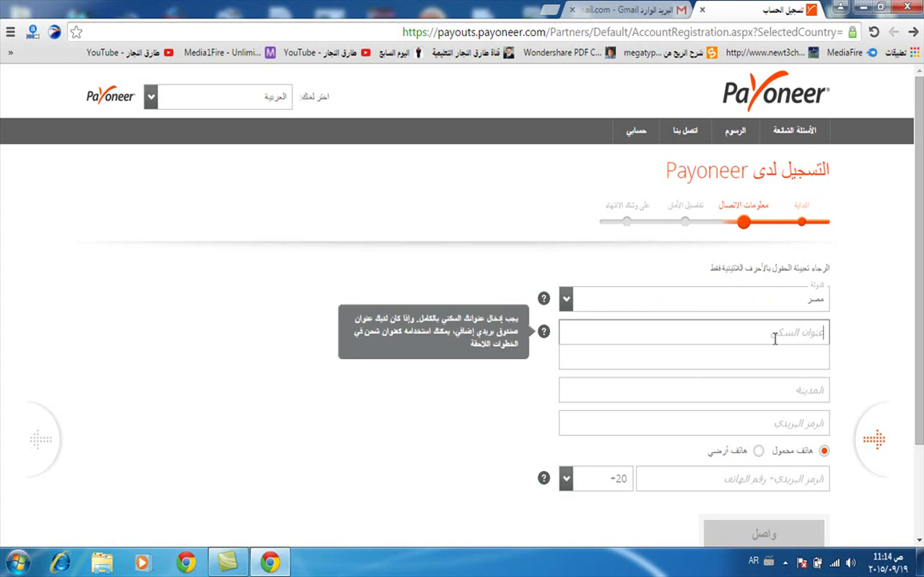
pyautogui.hotkey('alt', 'shift')
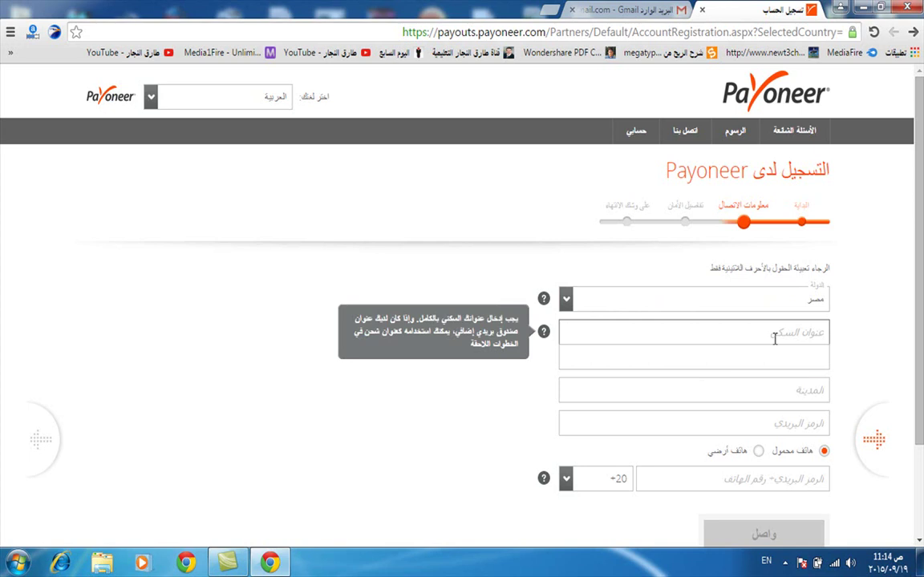
pyautogui.click(777, 362)
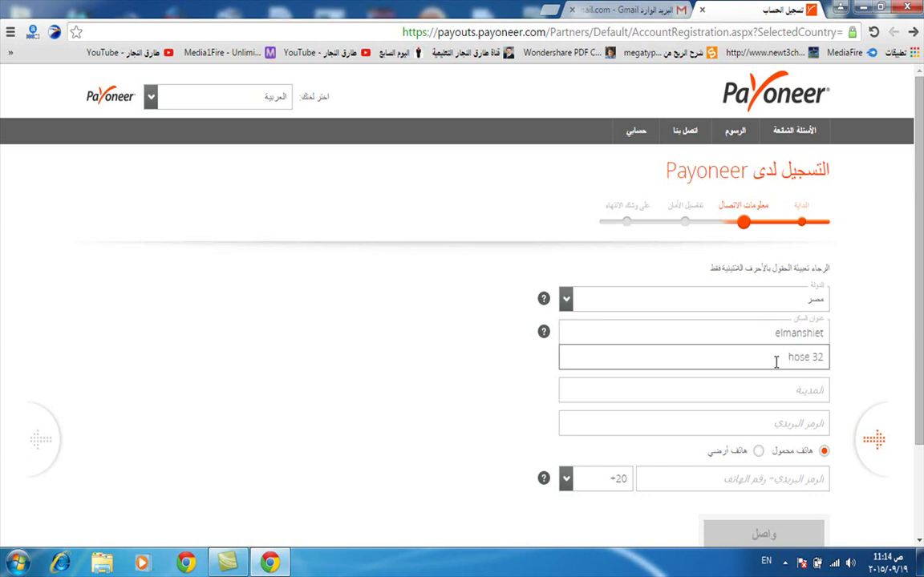
# Fill in the city and postal code fields.
pyautogui.click(773, 393)
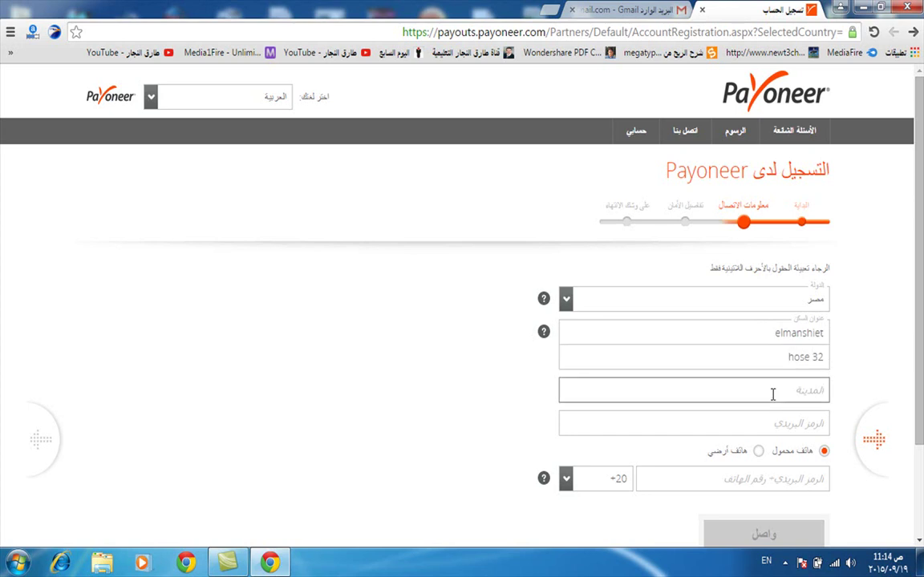
pyautogui.write('bes')
pyautogui.write('ouk')
pyautogui.click(759, 423)
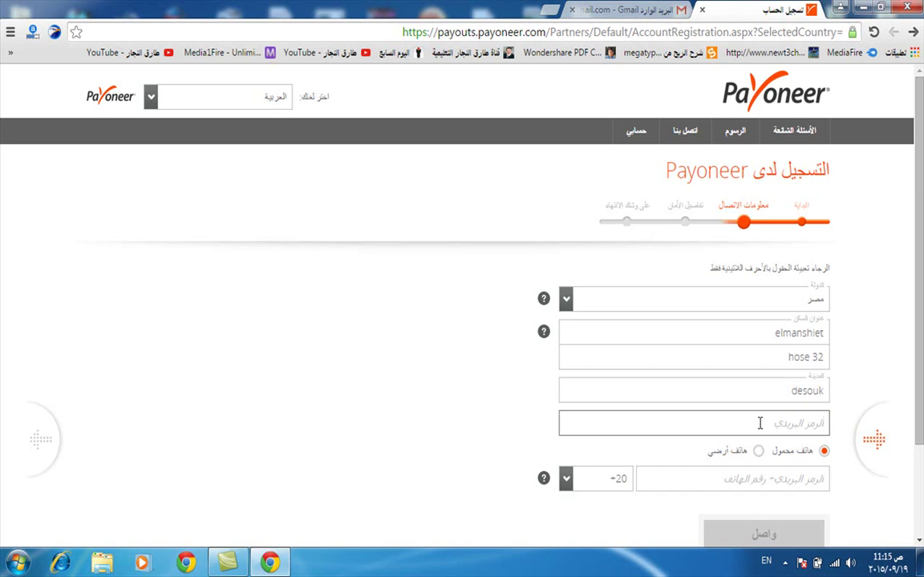
pyautogui.write('33611')
# Keep mobile as the phone type and enter the mobile number.
pyautogui.click(824, 452)
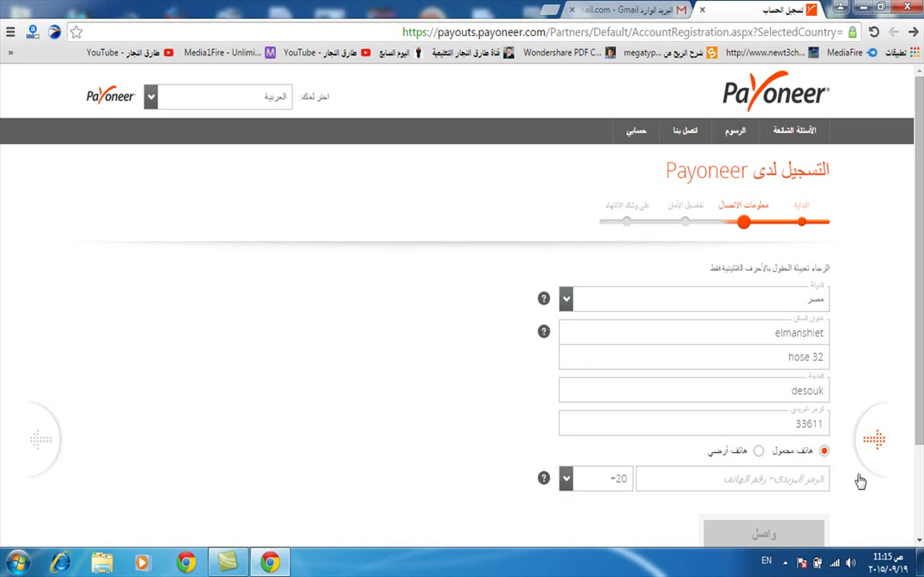
pyautogui.scroll(-3, 866, 487)
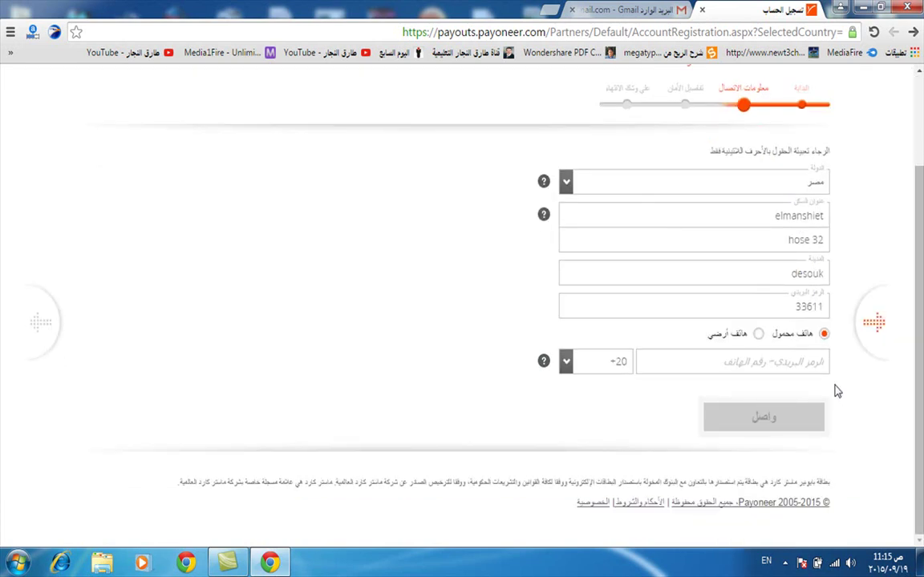
pyautogui.click(786, 361)
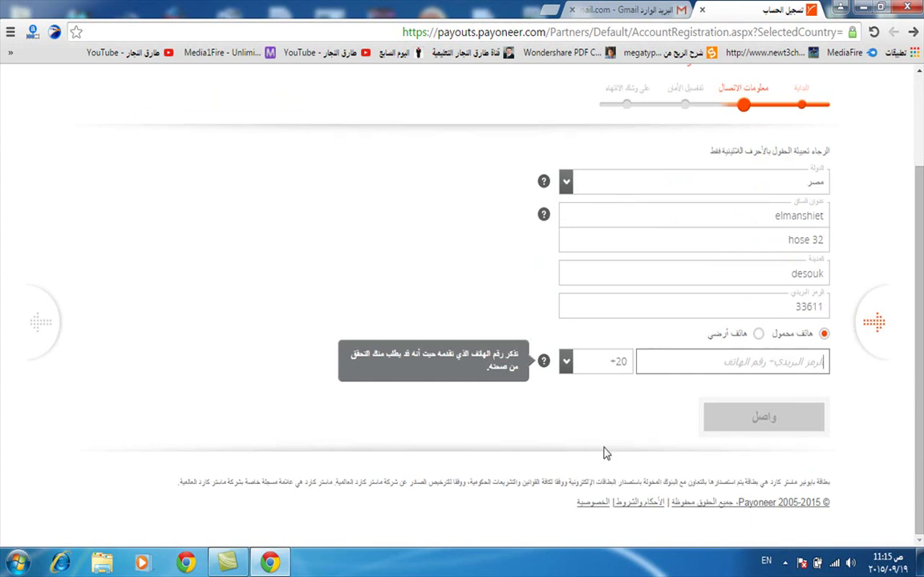
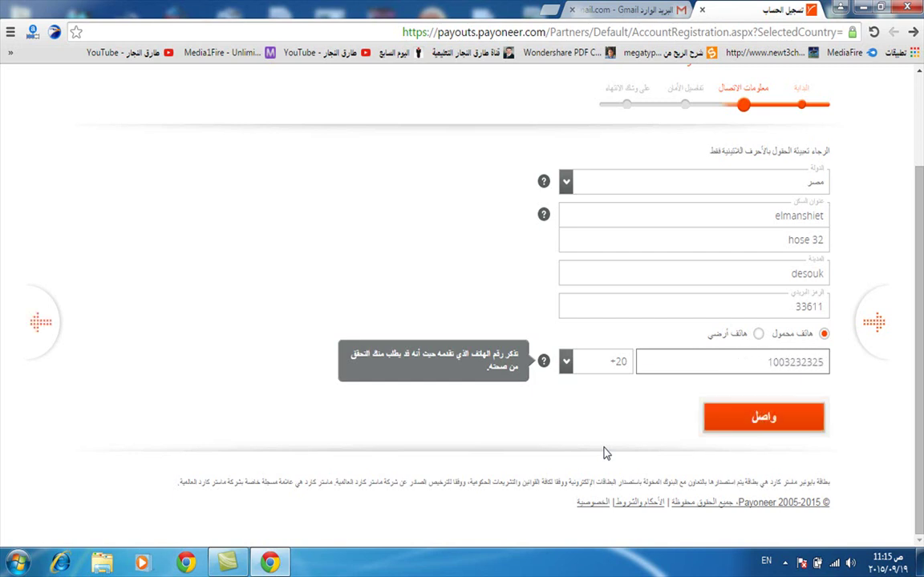
# Submit the contact details, then type the account password and its confirmation.
pyautogui.click(763, 419)
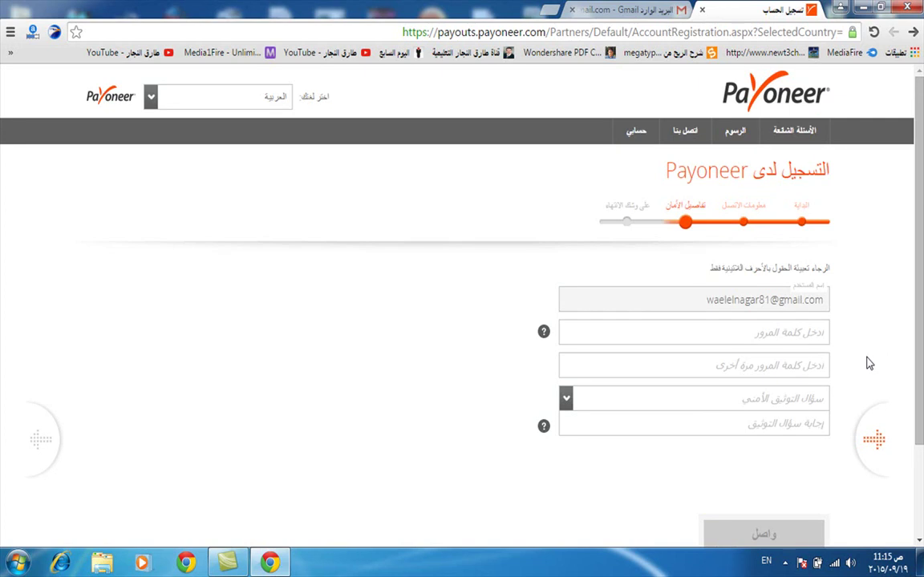
pyautogui.scroll(-1, 869, 363)
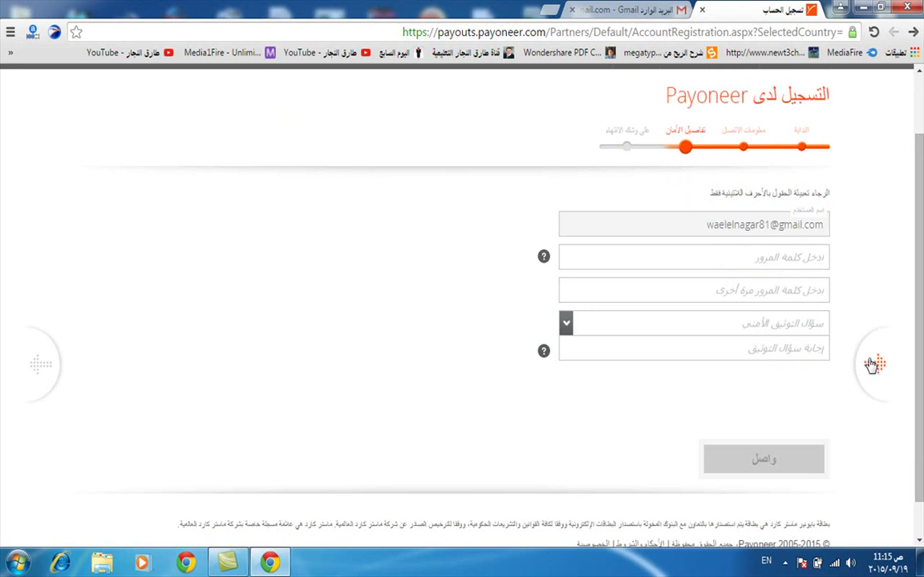
pyautogui.click(799, 256)
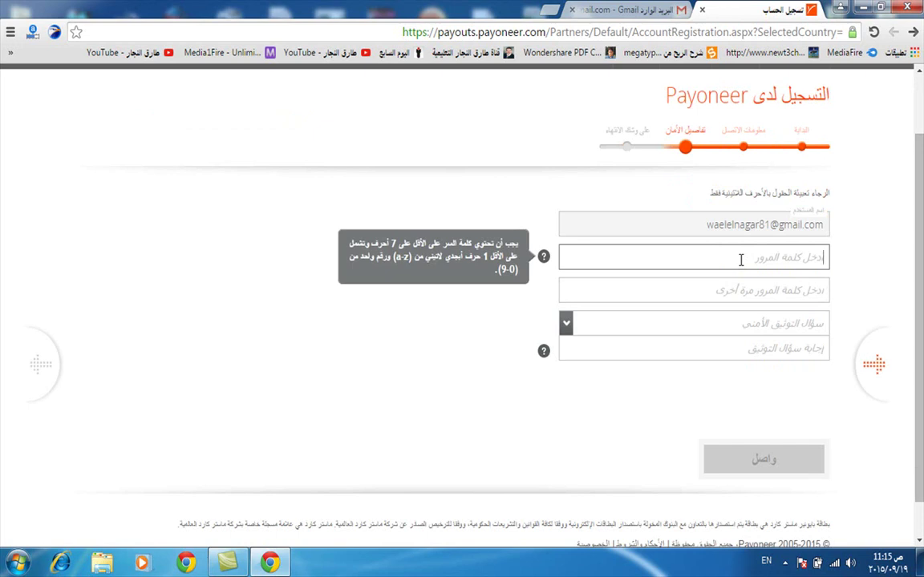
pyautogui.write('******')
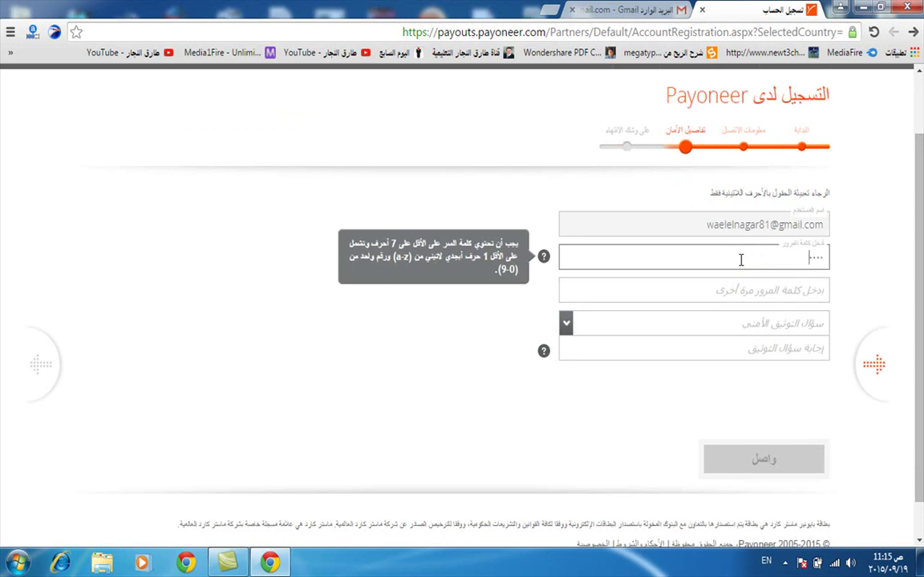
pyautogui.write('*****')
pyautogui.click(772, 293)
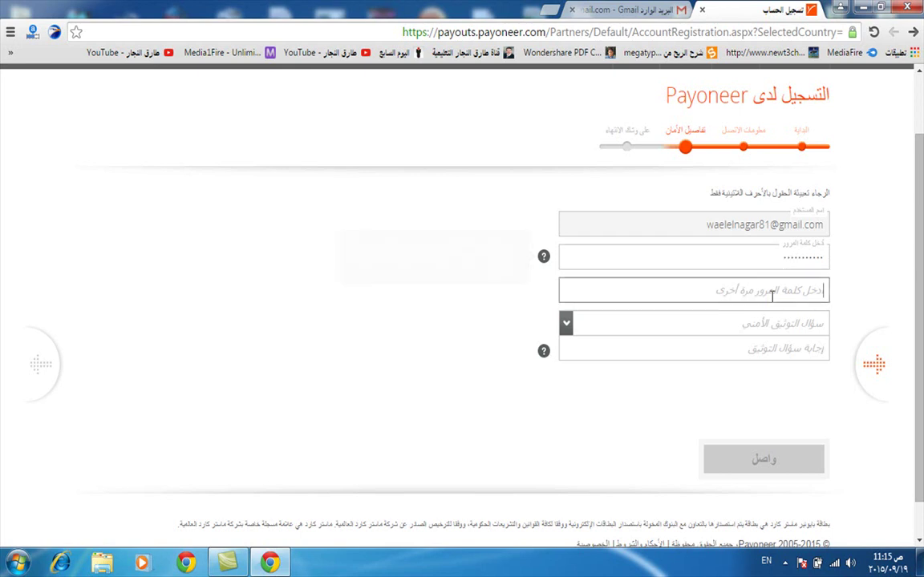
pyautogui.write('****')
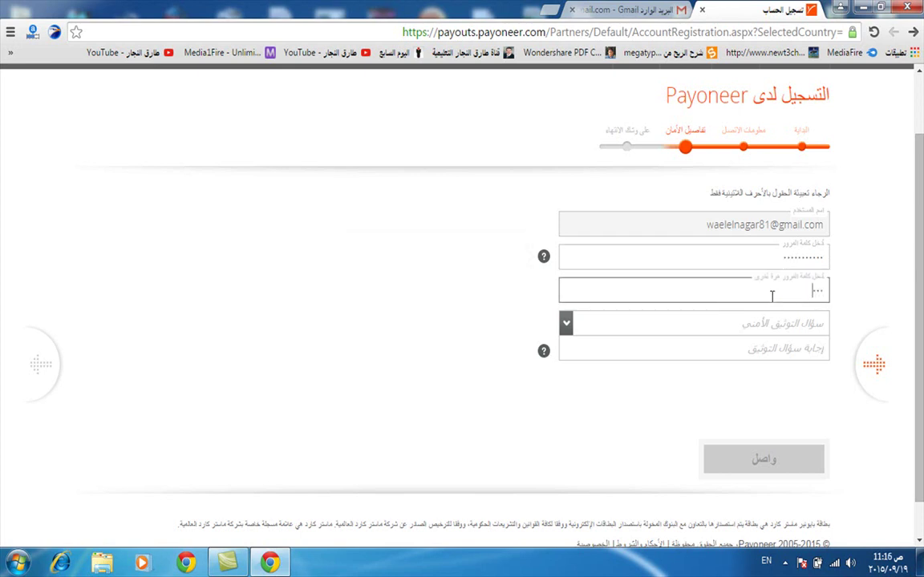
pyautogui.write('******')
# Pick the high-school best friend's nickname question, type an answer, and continue.
pyautogui.click(566, 324)
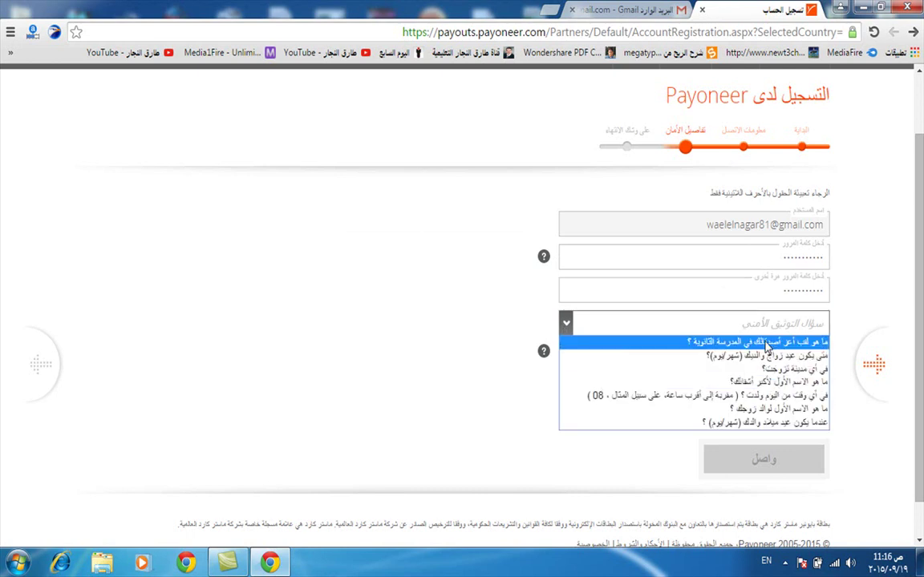
pyautogui.click(760, 343)
pyautogui.click(754, 350)
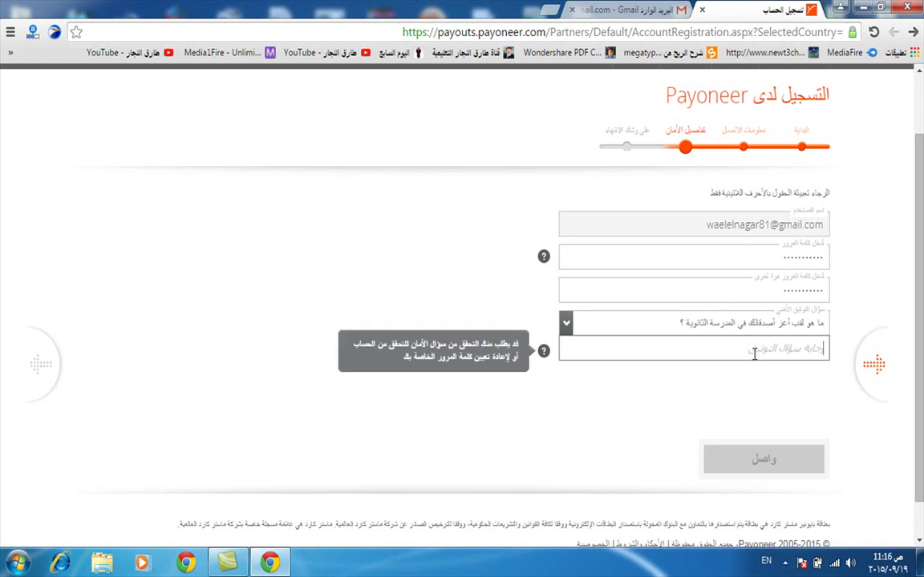
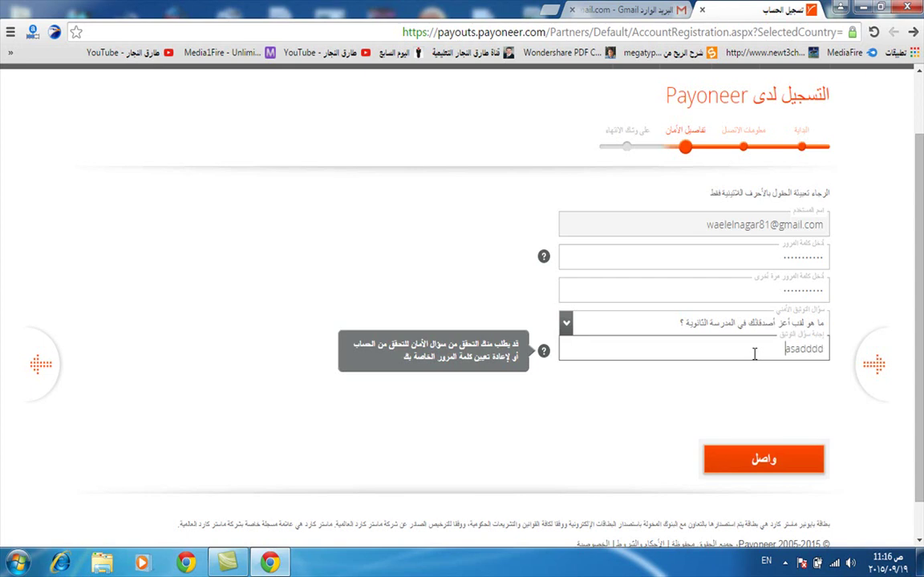
pyautogui.click(764, 467)
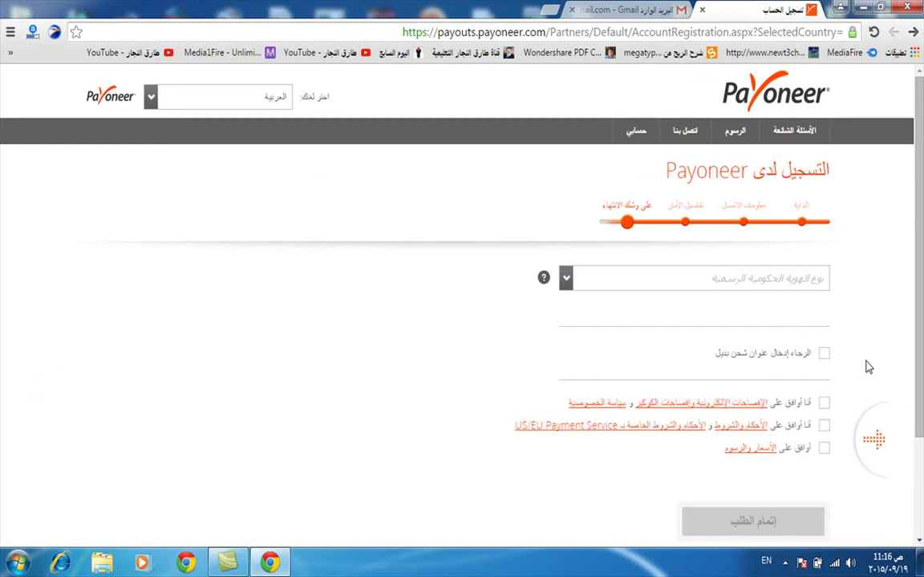
# Choose national ID (الهوية الوطنية) as the government ID type.
pyautogui.click(697, 285)
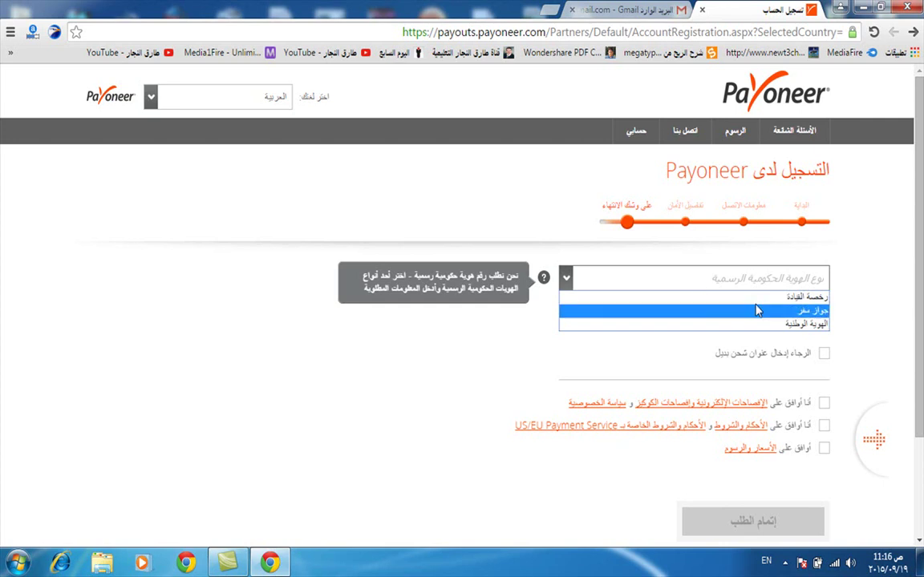
pyautogui.click(774, 326)
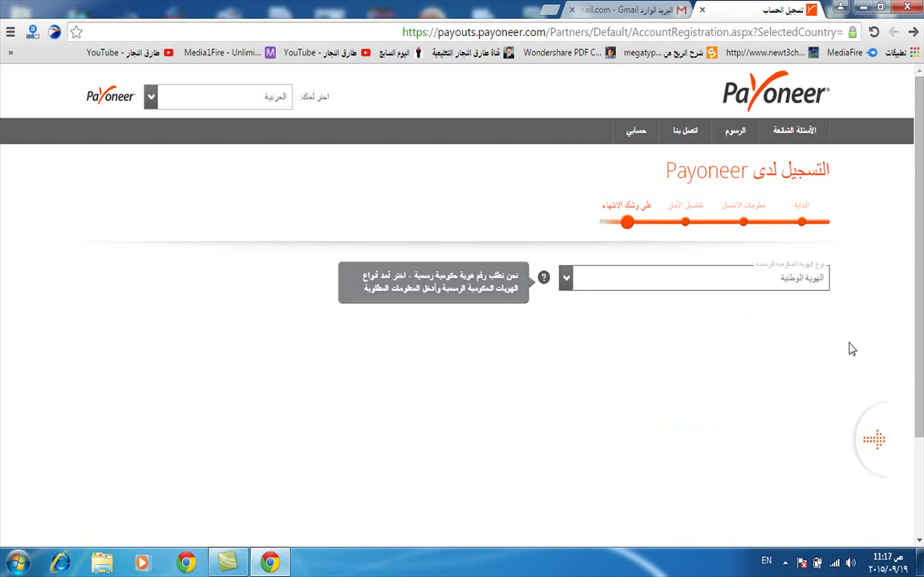
pyautogui.scroll(-2, 849, 349)
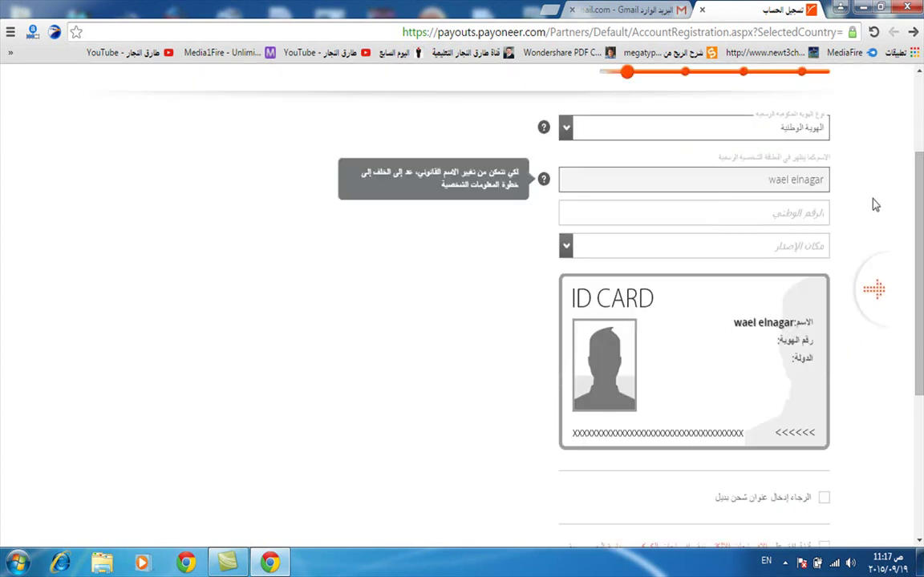
# Type the national ID number into the ID-number field.
pyautogui.click(786, 214)
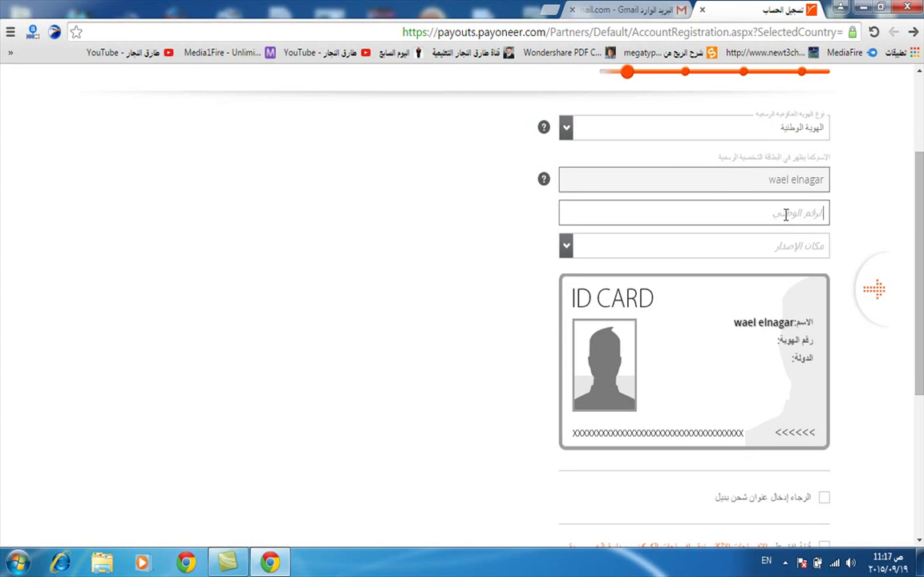
pyautogui.click(775, 255)
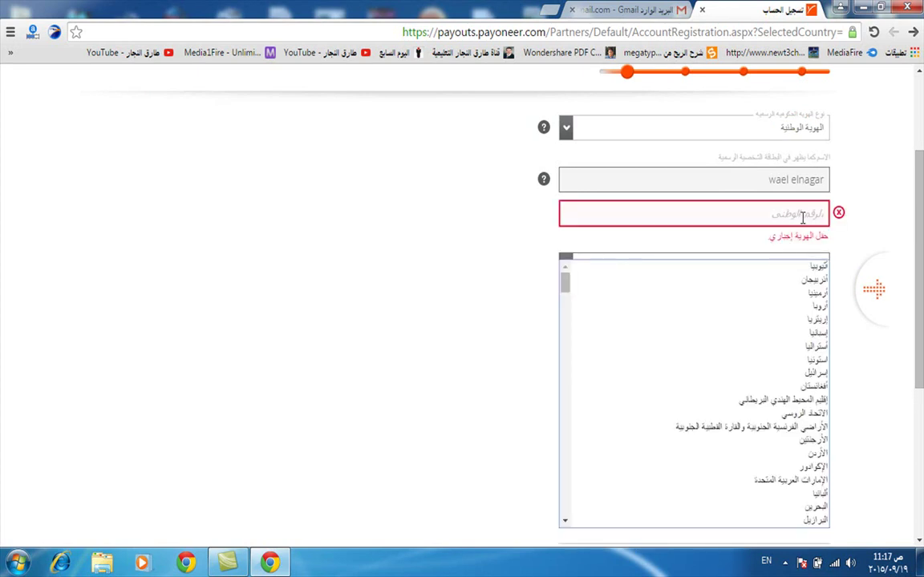
pyautogui.click(741, 218)
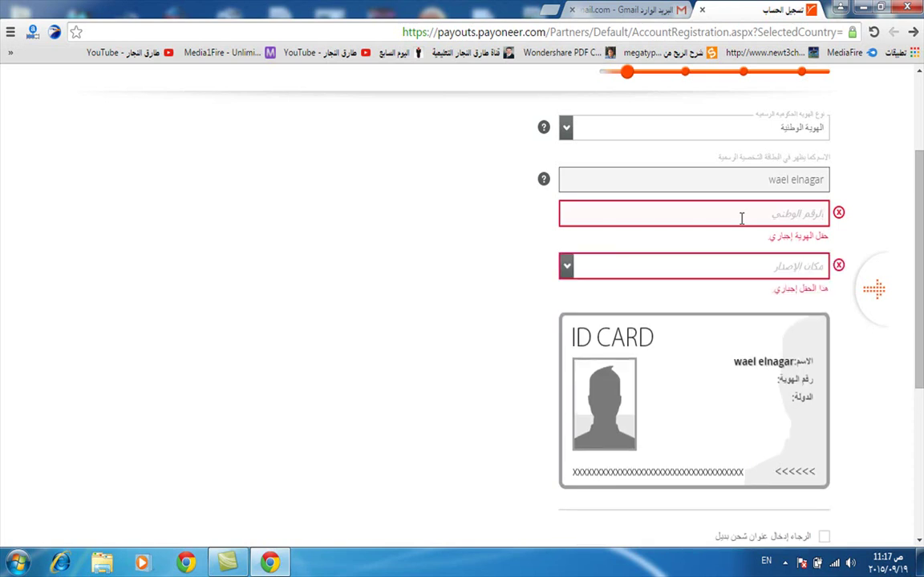
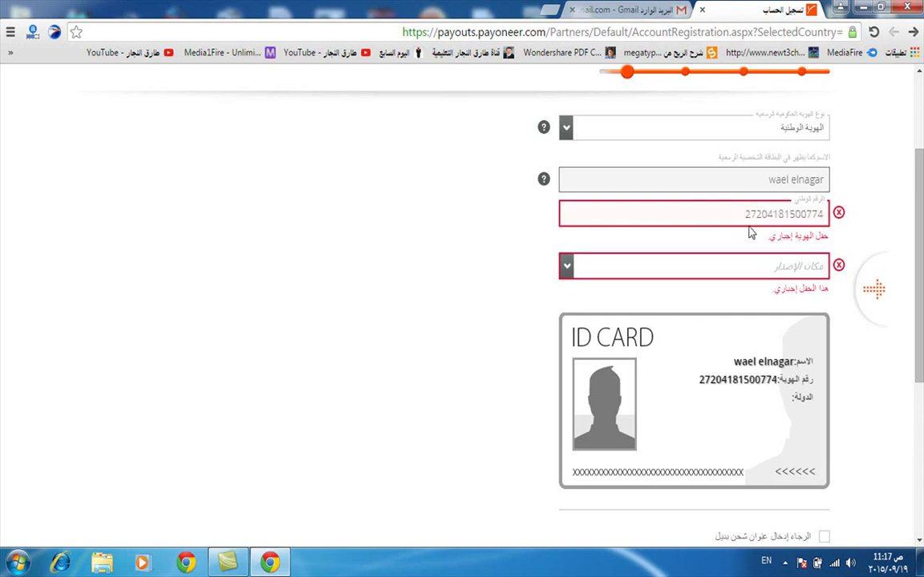
# Choose Egypt (مصر) from the place-of-issue country list.
pyautogui.click(776, 270)
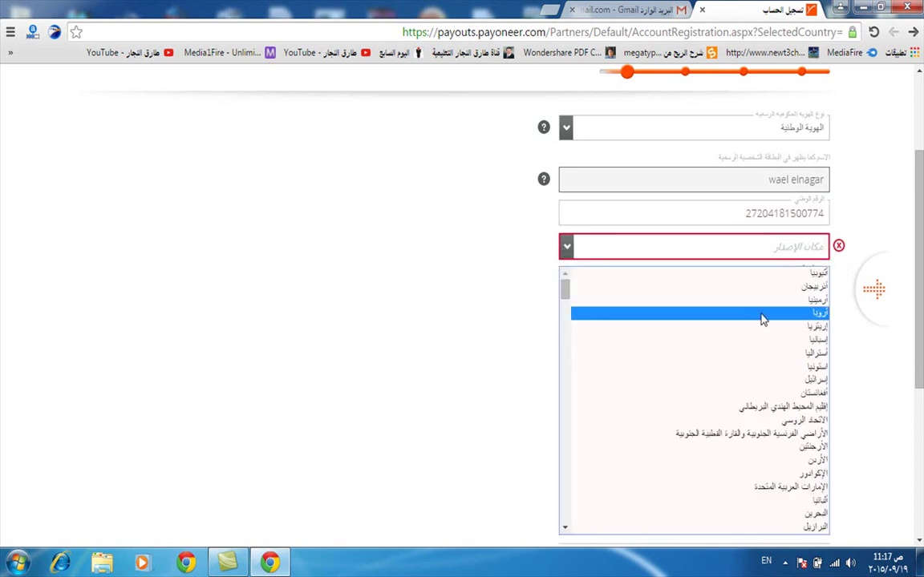
pyautogui.scroll(-10, 763, 319)
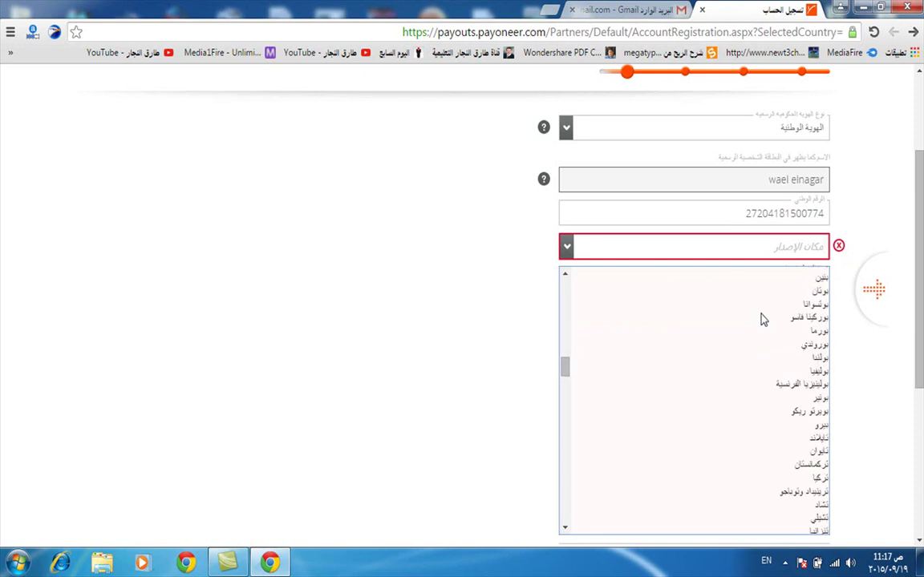
pyautogui.click(791, 253)
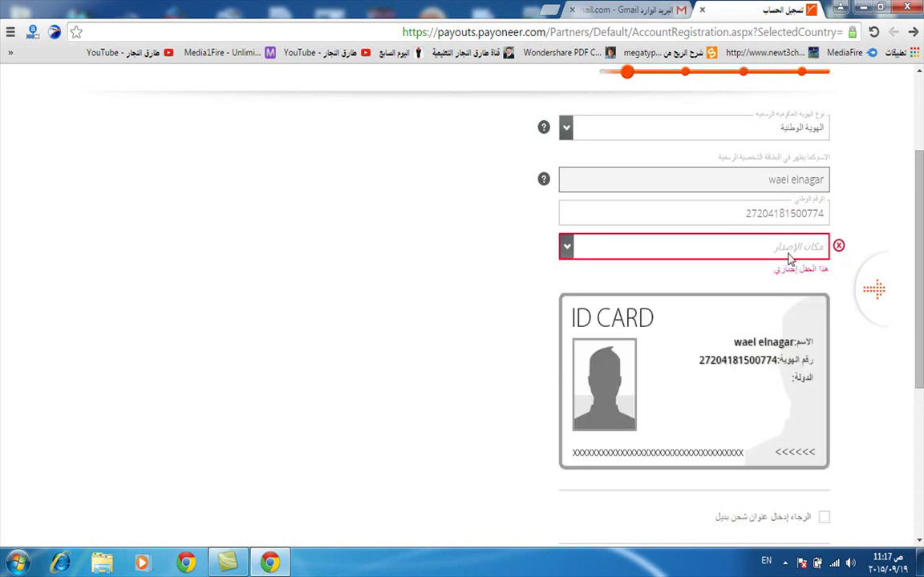
pyautogui.click(571, 256)
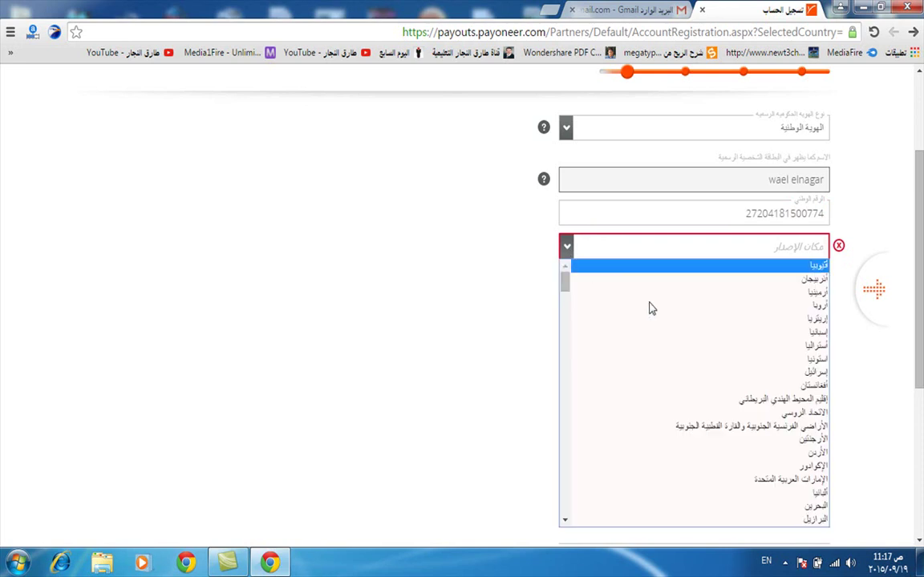
pyautogui.scroll(-15, 695, 360)
pyautogui.scroll(-10, 695, 360)
pyautogui.scroll(-5, 694, 360)
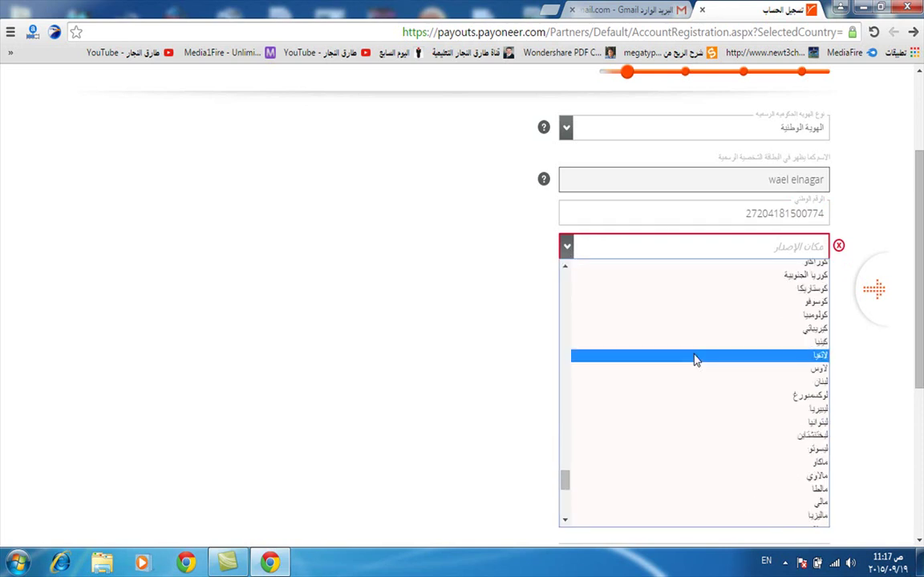
pyautogui.scroll(-10, 694, 360)
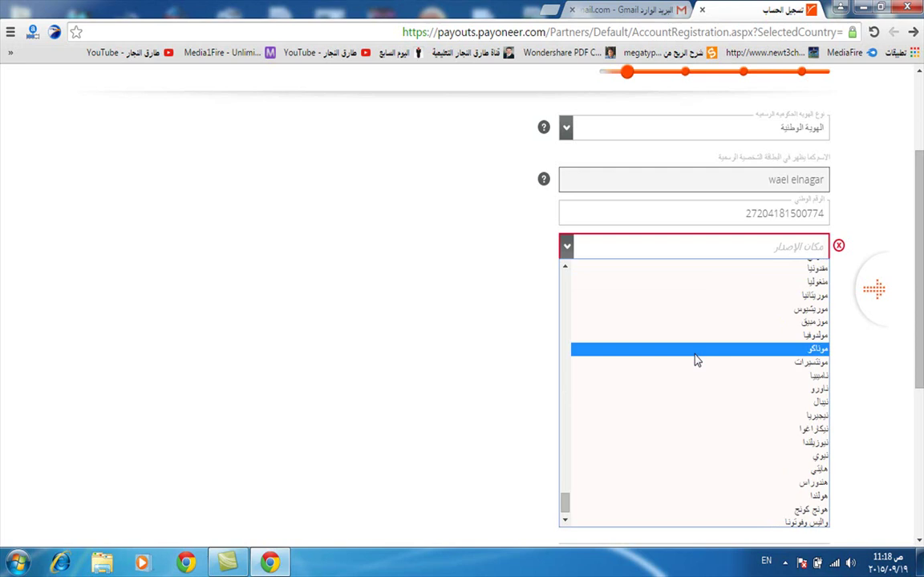
pyautogui.scroll(4, 695, 361)
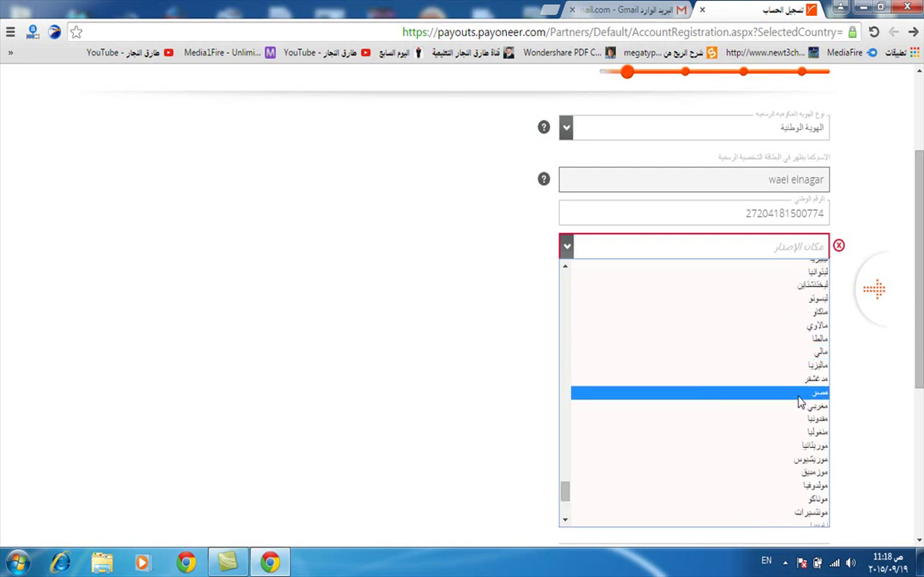
pyautogui.click(770, 392)
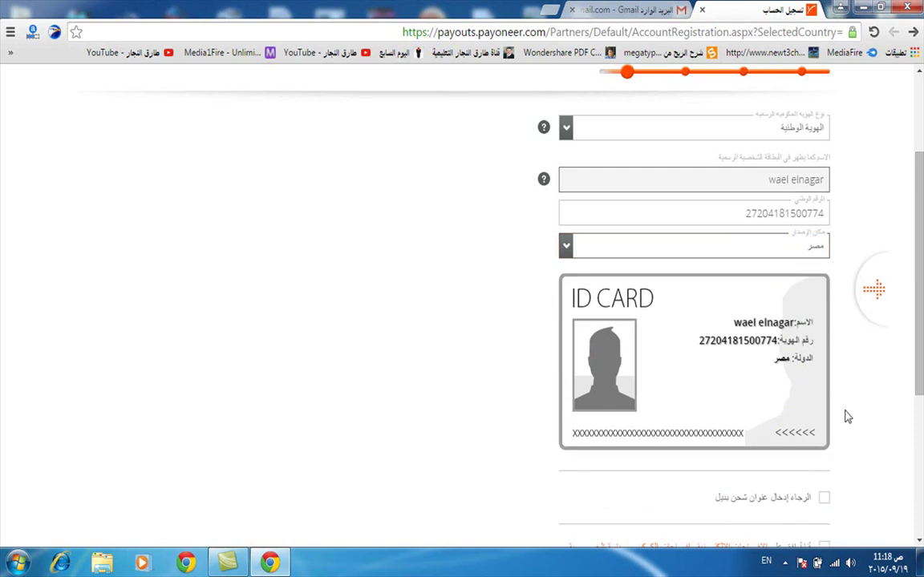